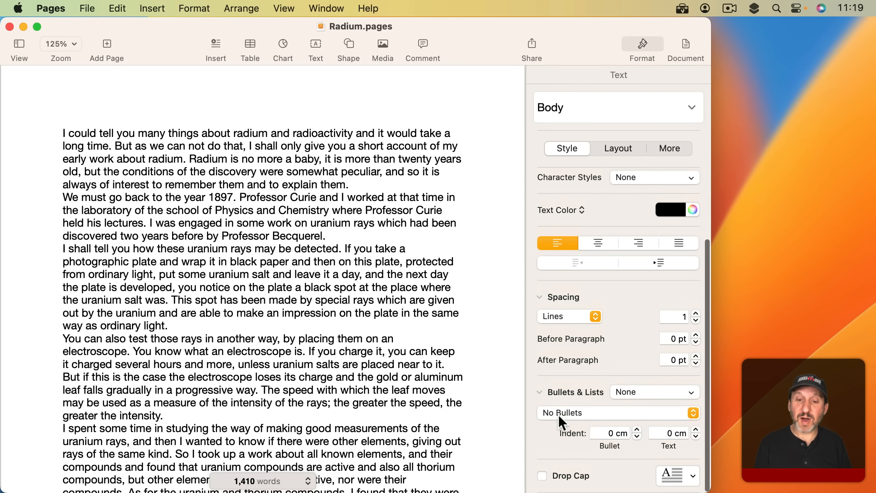
# - Add a drop cap to the first paragraph using the white-letter-on-black-box style, and open the drop cap options
pyautogui.click(542, 475)
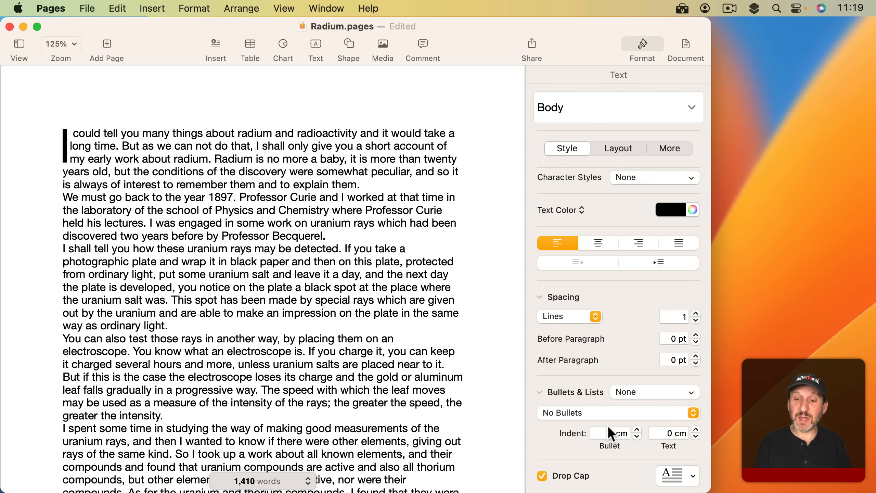
pyautogui.scroll(-3, 618, 432)
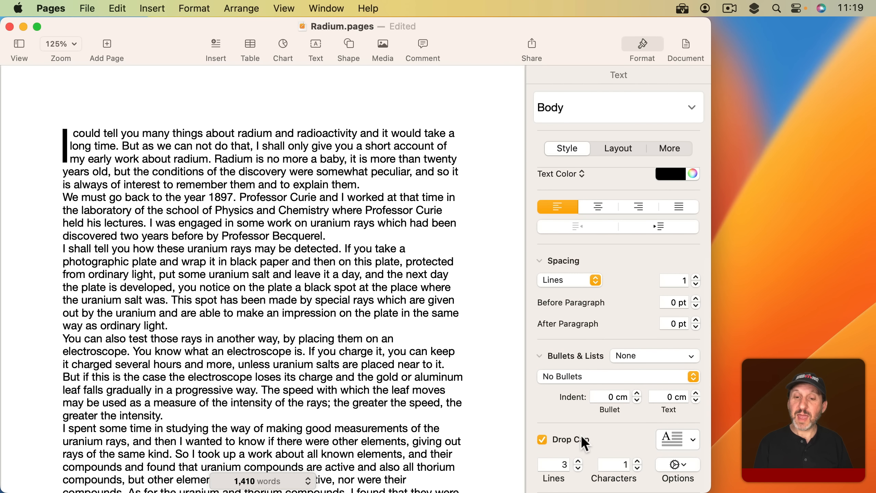
pyautogui.click(677, 443)
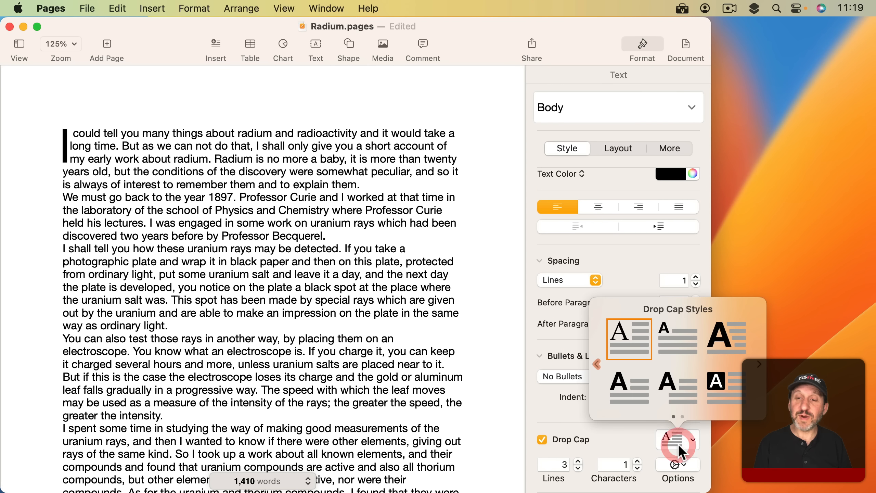
pyautogui.click(714, 383)
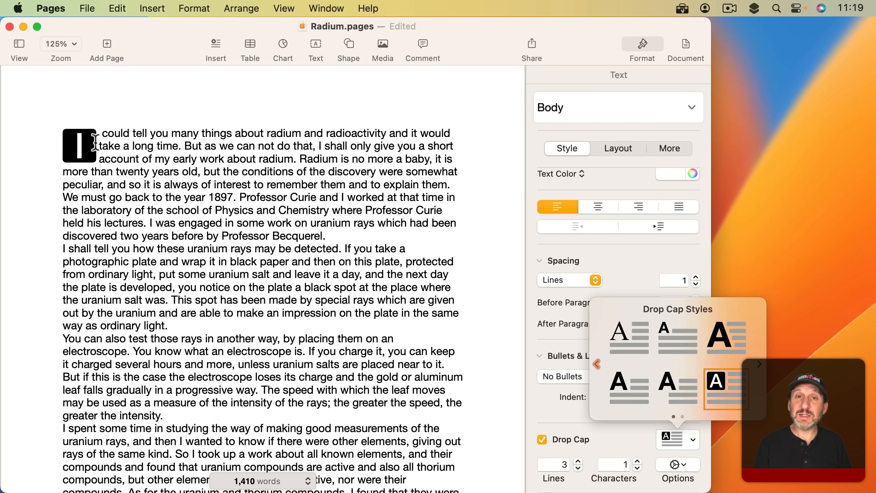
pyautogui.click(676, 463)
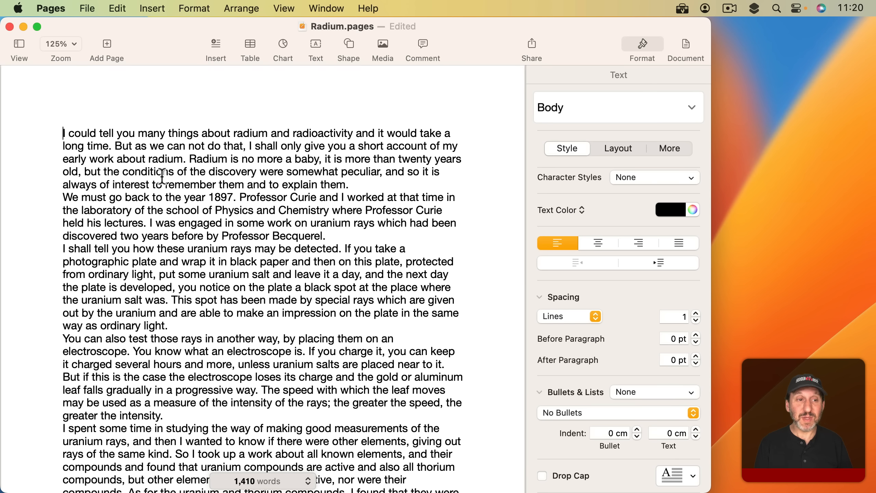
# - Set the spacing after all paragraphs to 8 pt and update the Body style with it
pyautogui.press('super+a')
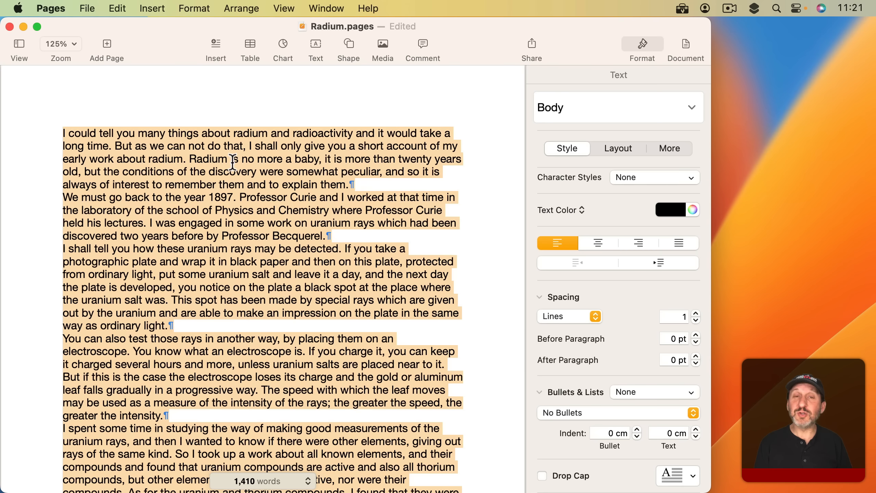
pyautogui.click(695, 356)
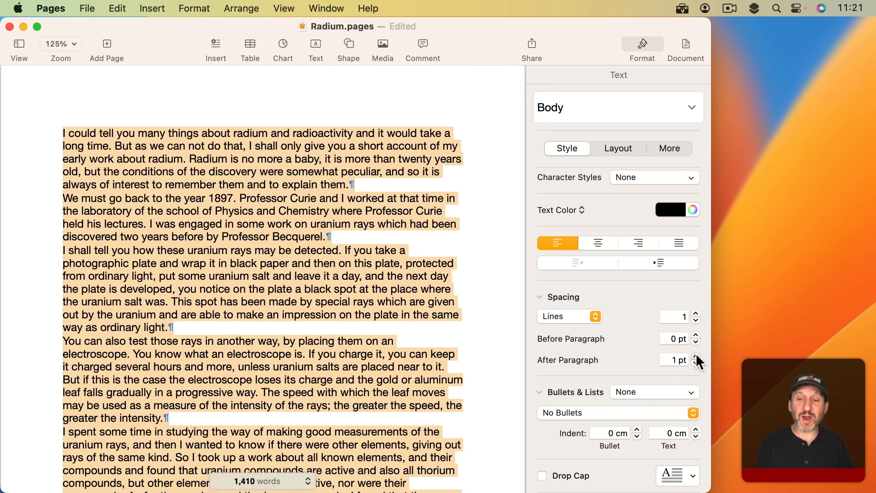
pyautogui.click(696, 356)
pyautogui.click(695, 357)
pyautogui.click(696, 356)
pyautogui.click(696, 356)
pyautogui.click(695, 356)
pyautogui.click(696, 356)
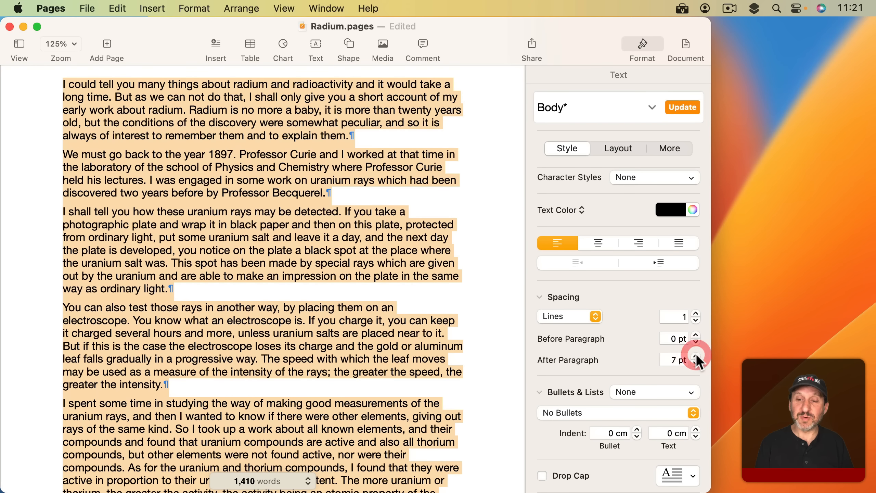
pyautogui.click(696, 355)
pyautogui.scroll(3, 254, 268)
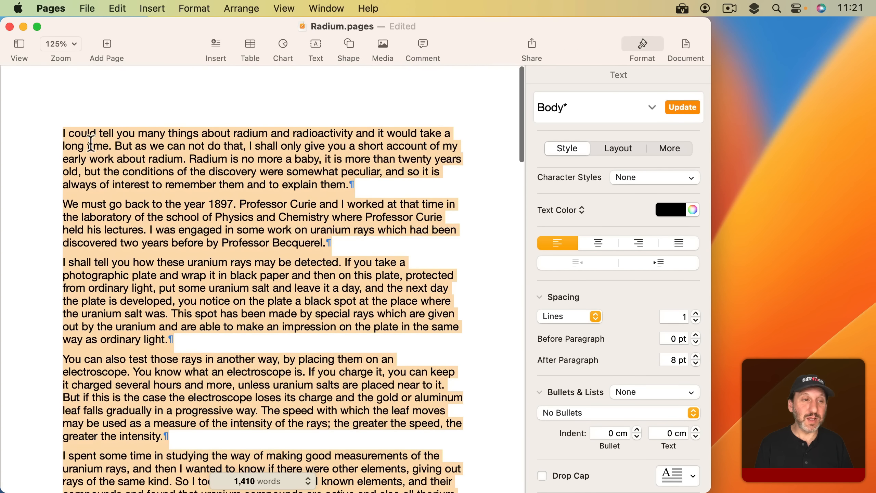
pyautogui.click(62, 133)
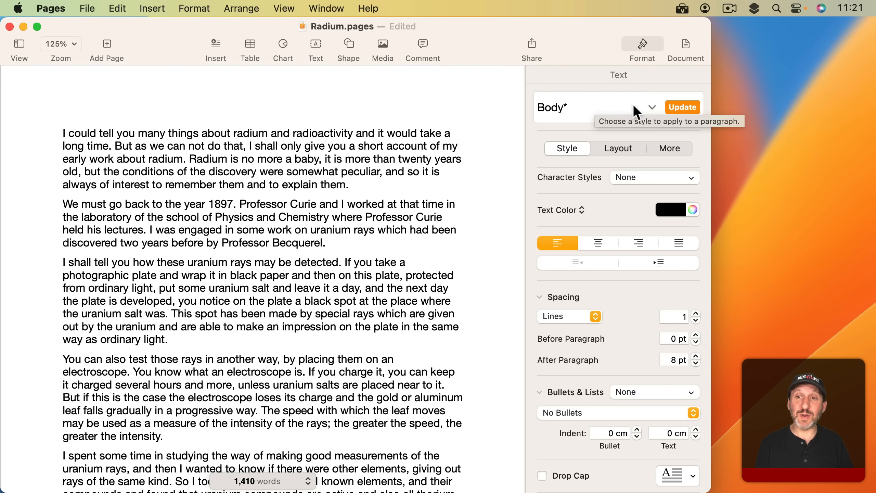
pyautogui.click(683, 107)
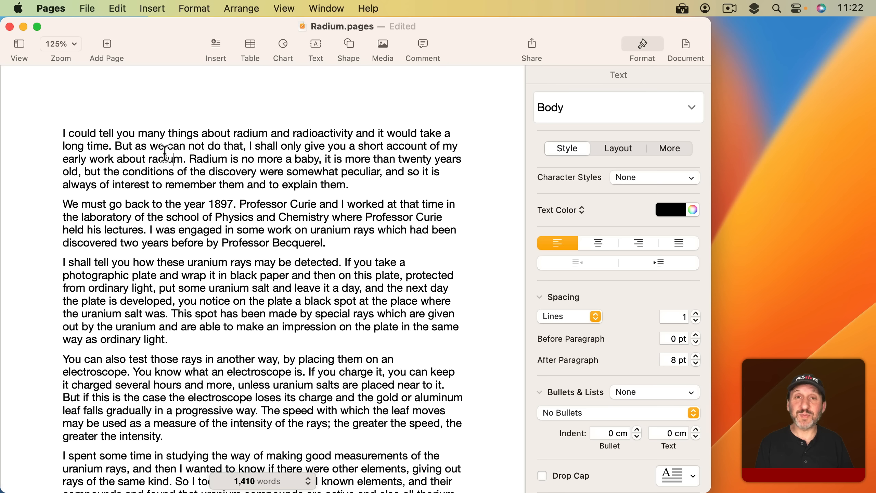
# - Set the opening paragraph's first-line indent to 0.25 in and update the Body style to match
pyautogui.click(618, 149)
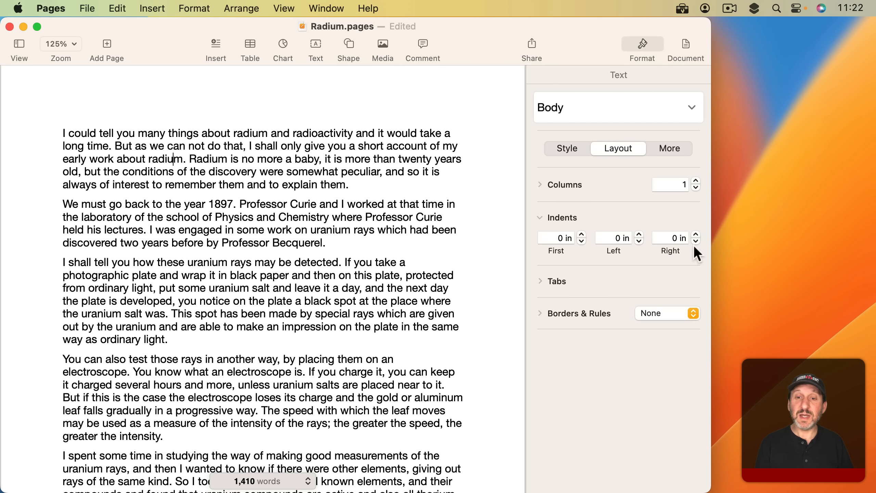
pyautogui.click(581, 235)
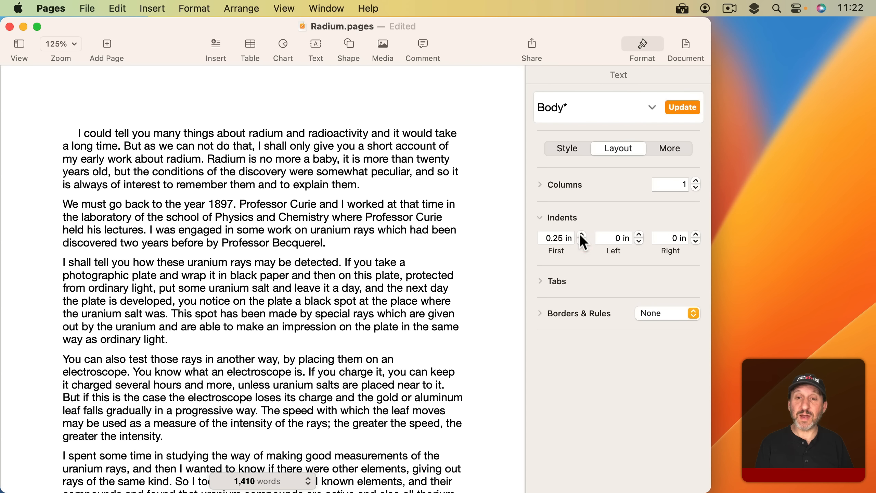
pyautogui.doubleClick(553, 238)
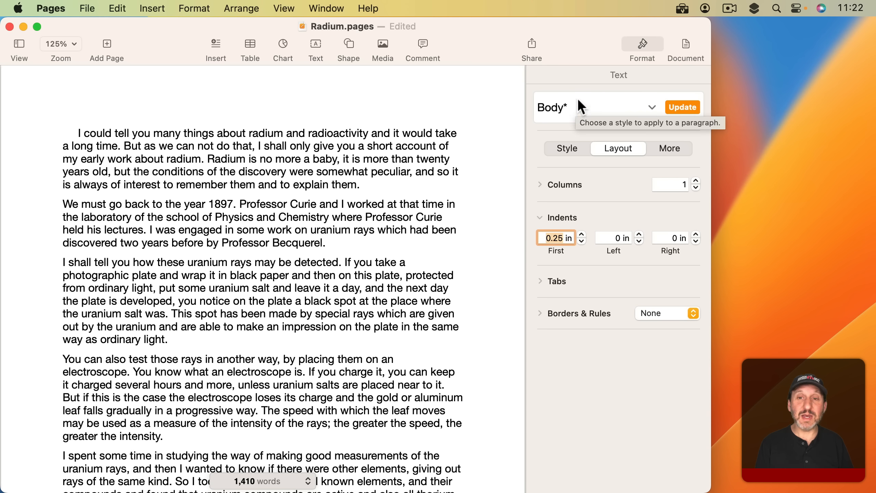
pyautogui.click(682, 107)
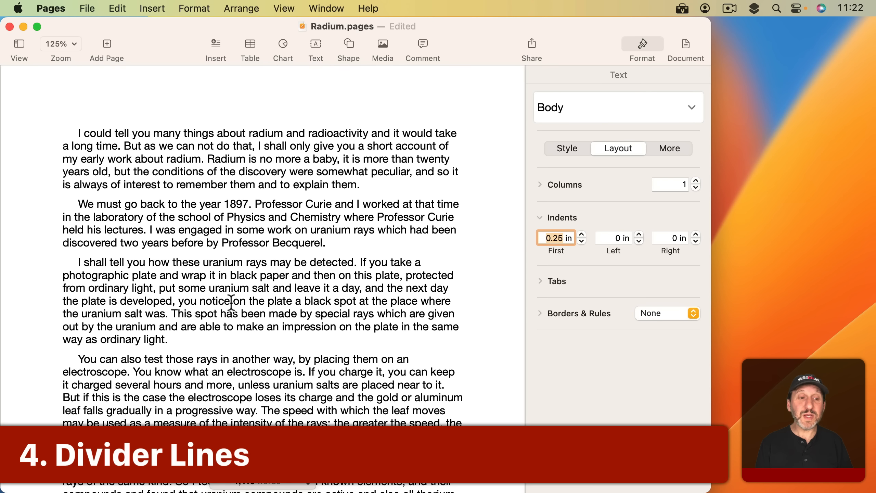
# - Insert an empty paragraph after the paragraph ending "way as ordinary light."
pyautogui.scroll(-4, 231, 304)
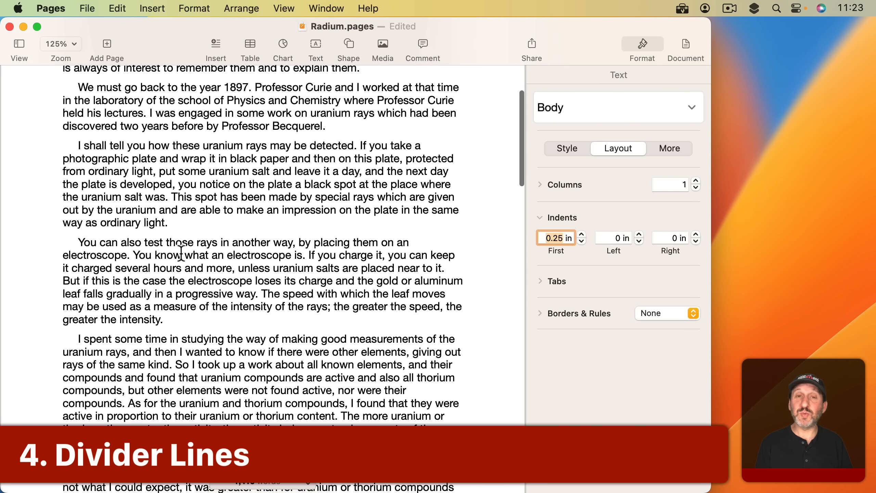
pyautogui.click(181, 223)
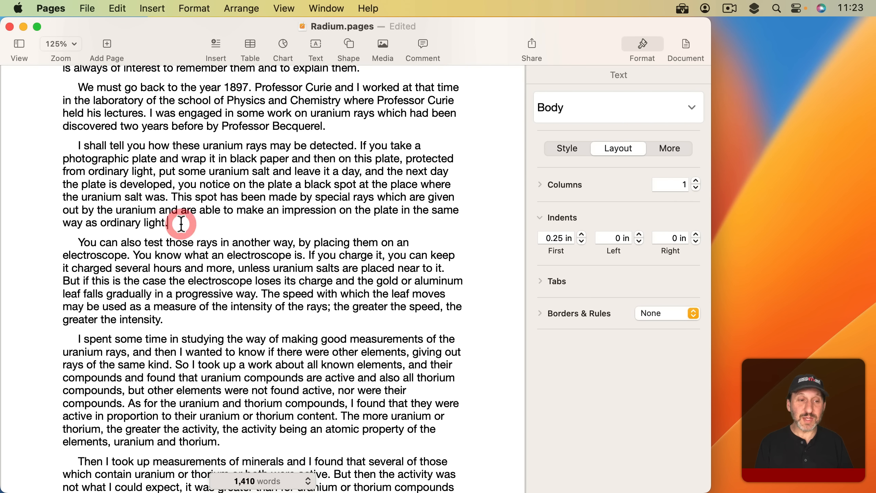
pyautogui.press('Return')
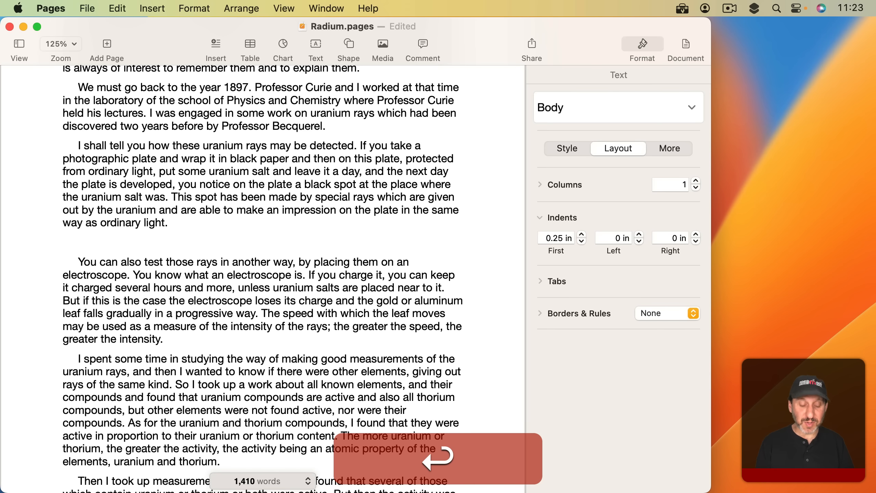
# - Try a centred row of dashes as a divider in the empty paragraph, and clear the dashes again
pyautogui.write('-----')
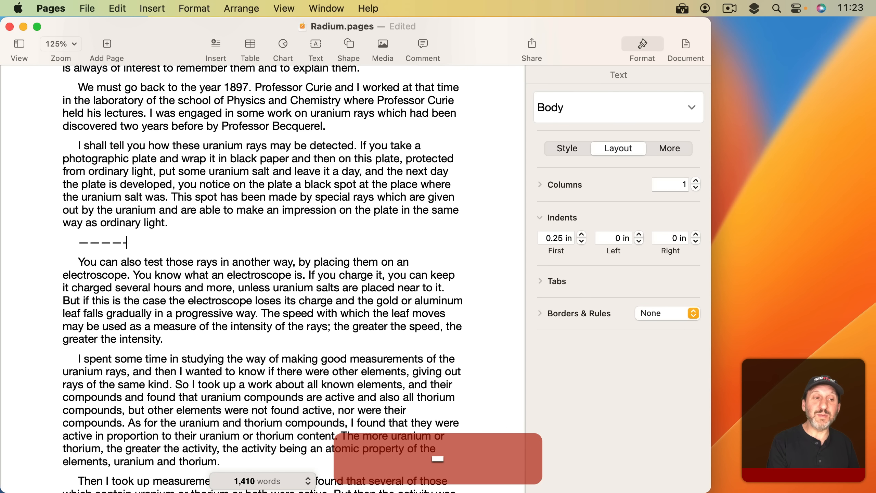
pyautogui.write('---')
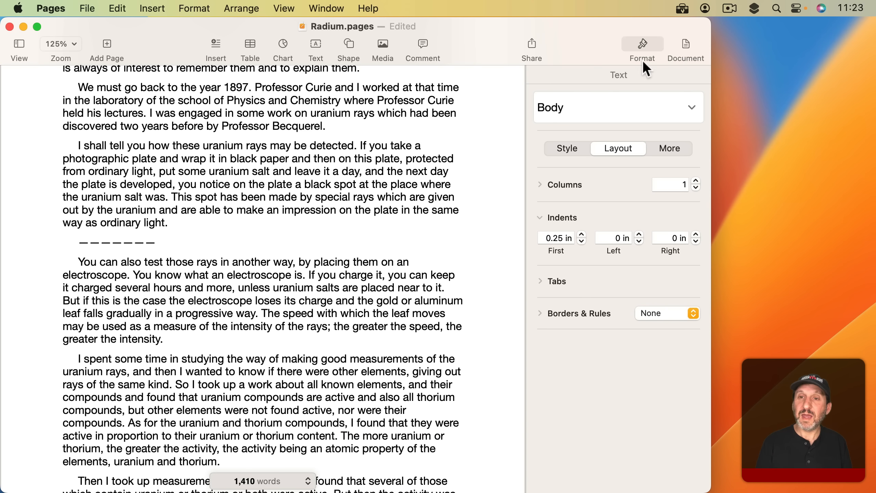
pyautogui.click(567, 148)
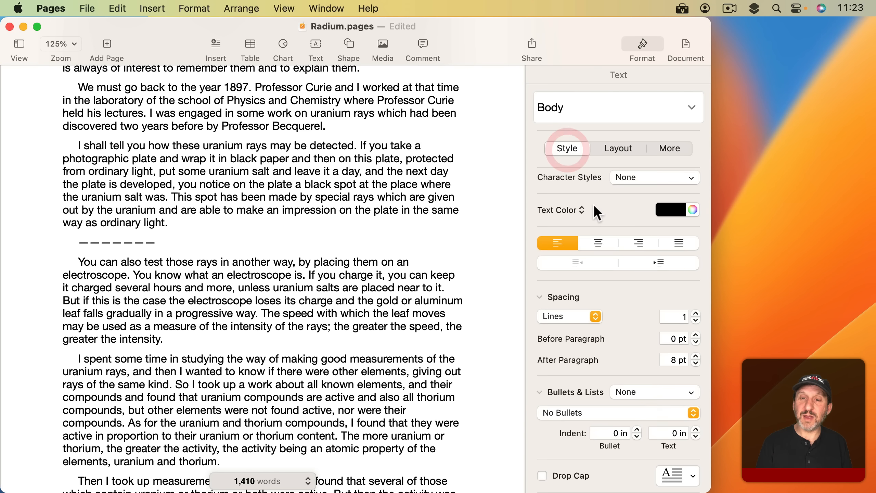
pyautogui.click(598, 243)
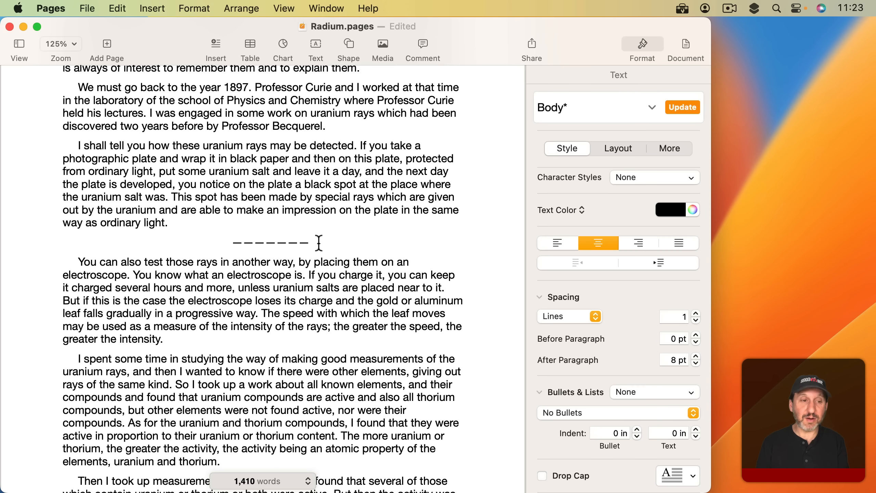
pyautogui.press('super+z')
pyautogui.press('BackSpace')
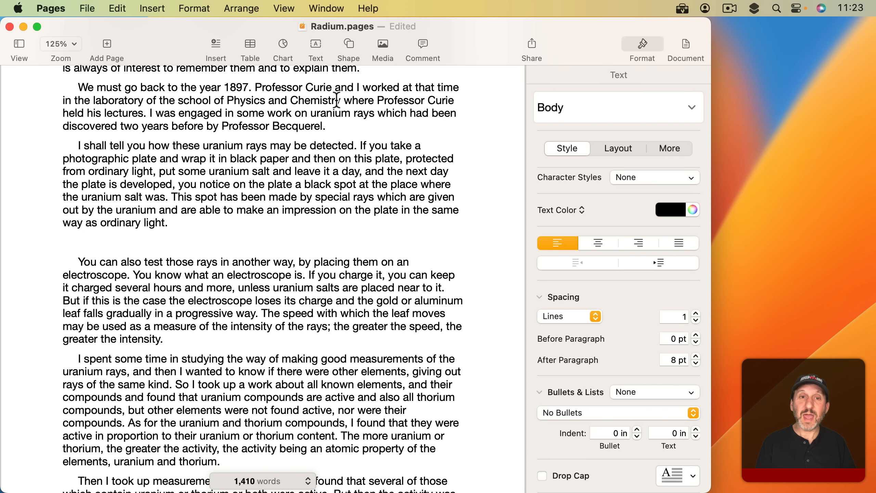
# - Insert a straight line shape, make it horizontal and about 1.8 in long, and place it in the empty paragraph's gap
pyautogui.click(349, 43)
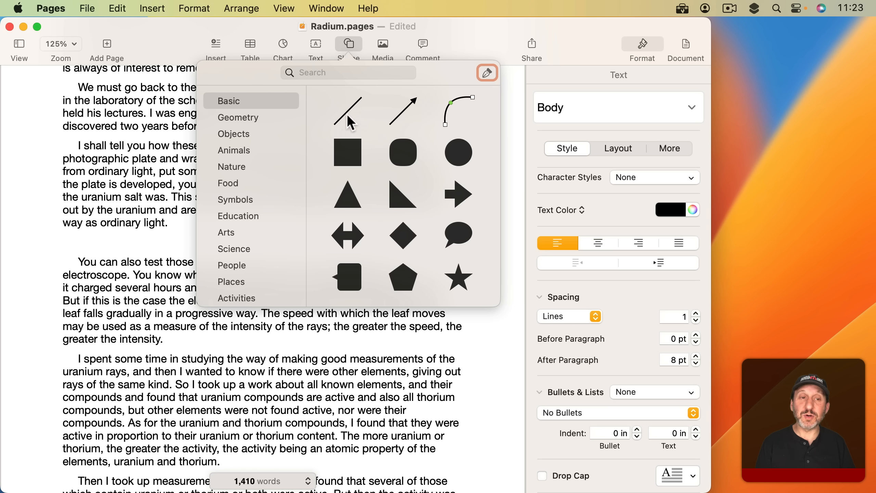
pyautogui.click(350, 122)
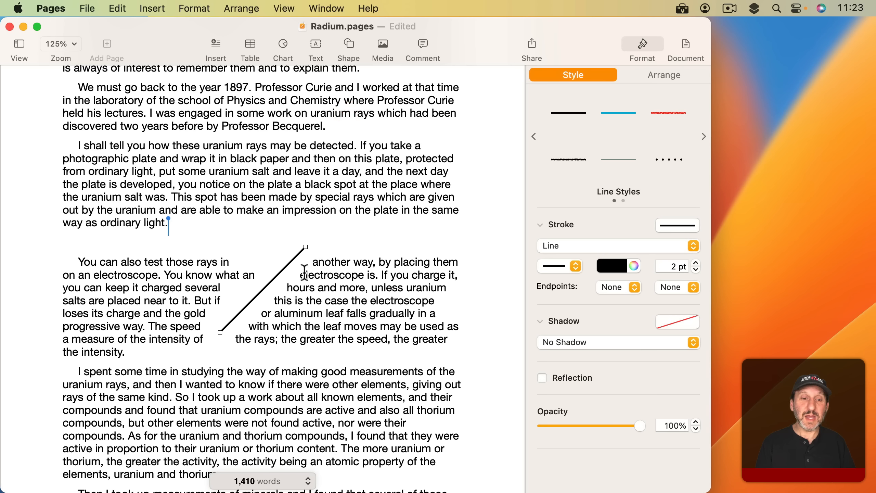
pyautogui.moveTo(220, 333); pyautogui.dragTo(193, 246)
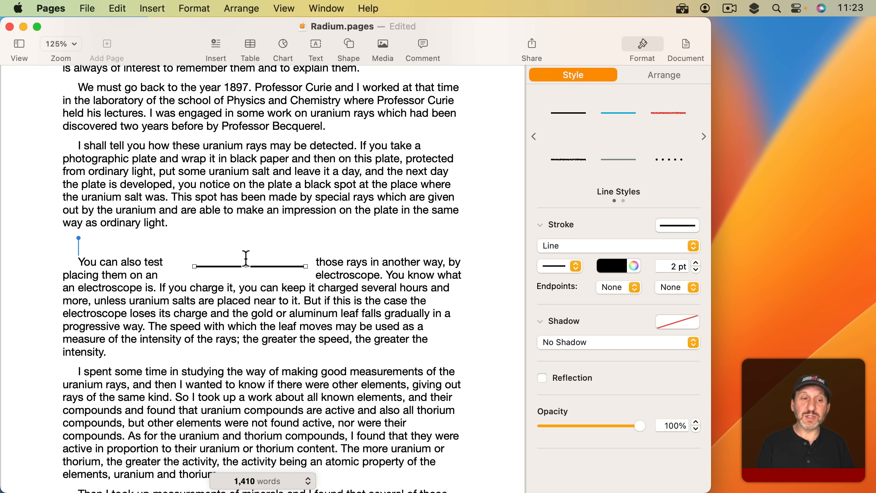
pyautogui.moveTo(238, 264); pyautogui.dragTo(240, 242)
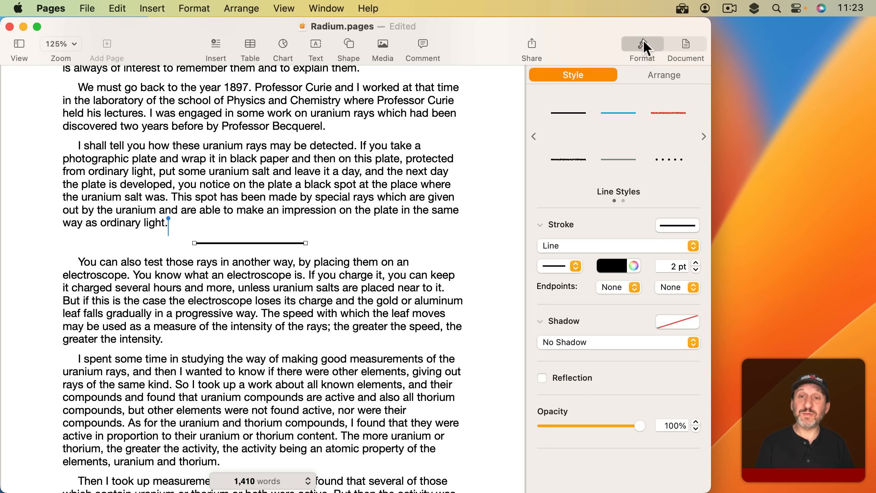
# - Set the divider line's text wrap to Inline with Text
pyautogui.click(650, 74)
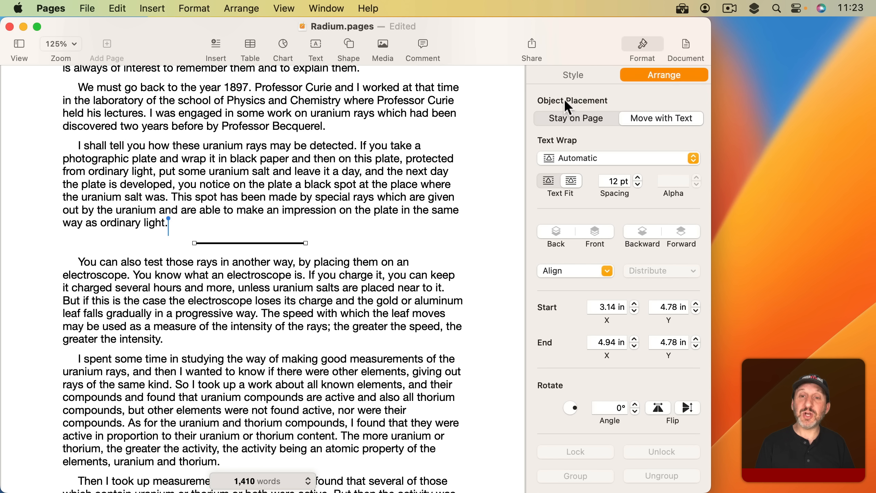
pyautogui.click(569, 159)
pyautogui.click(570, 204)
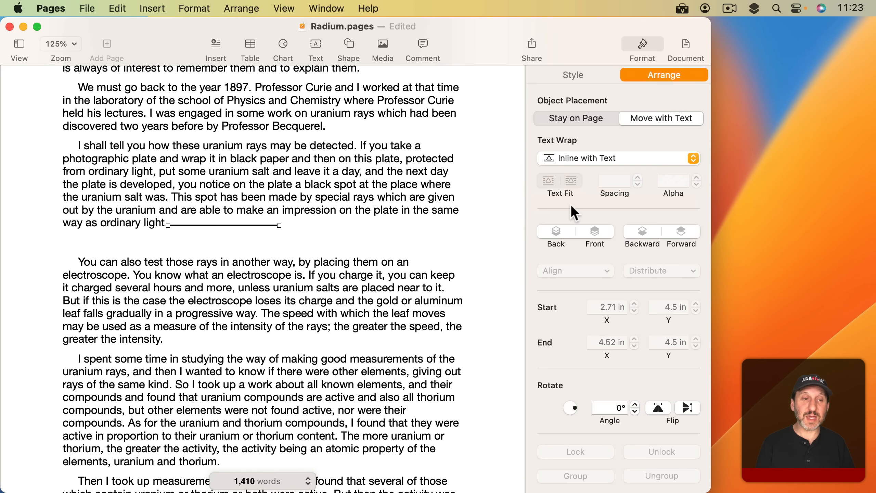
# - Put the inline line in its own paragraph below "way as ordinary light." and delete the extra empty paragraph beneath it
pyautogui.click(165, 223)
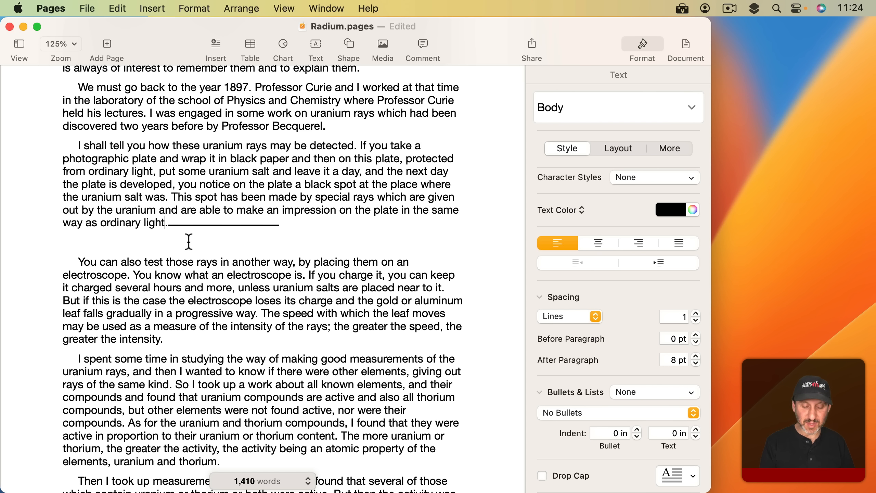
pyautogui.press('Right')
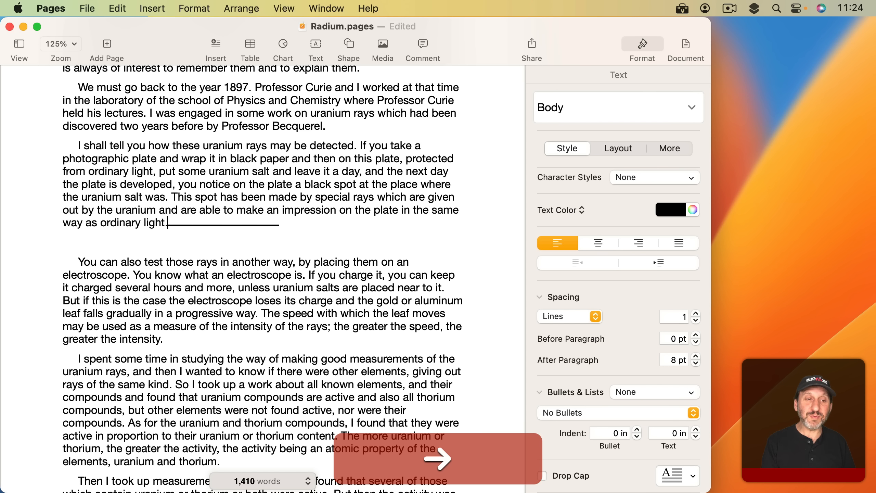
pyautogui.press('Return')
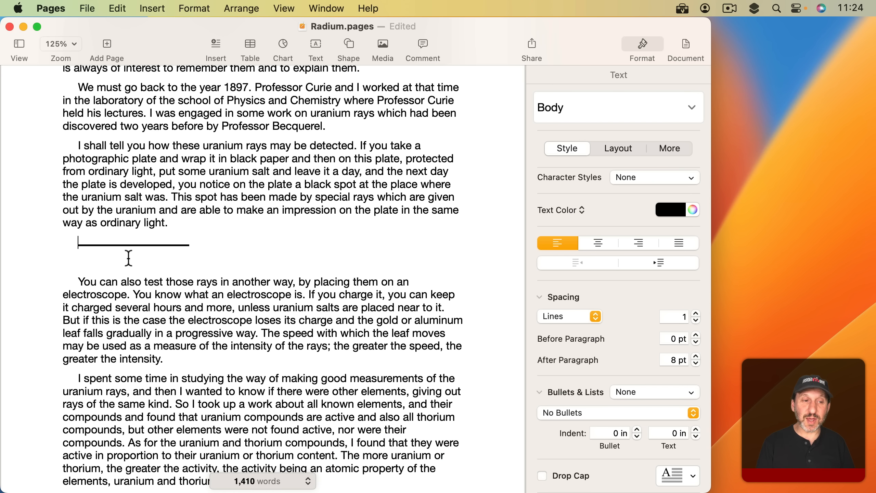
pyautogui.click(112, 257)
pyautogui.press('BackSpace')
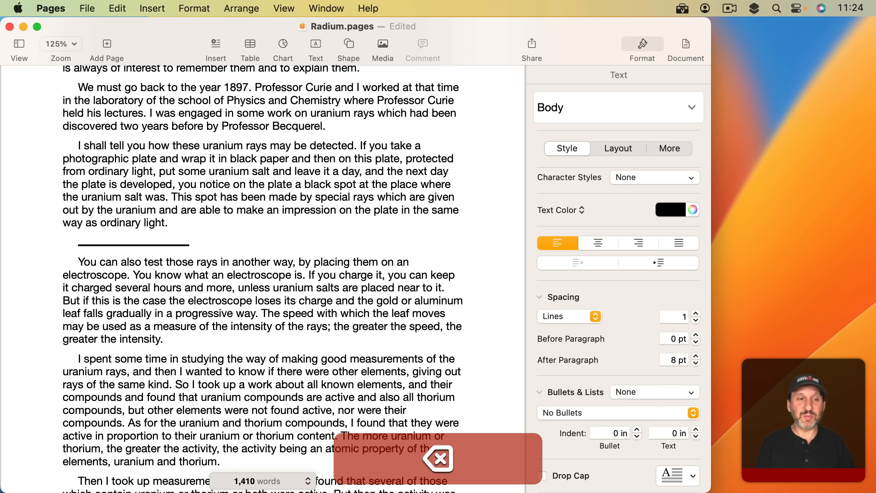
# - Insert two empty paragraphs above the divider line
pyautogui.moveTo(76, 247); pyautogui.dragTo(196, 247)
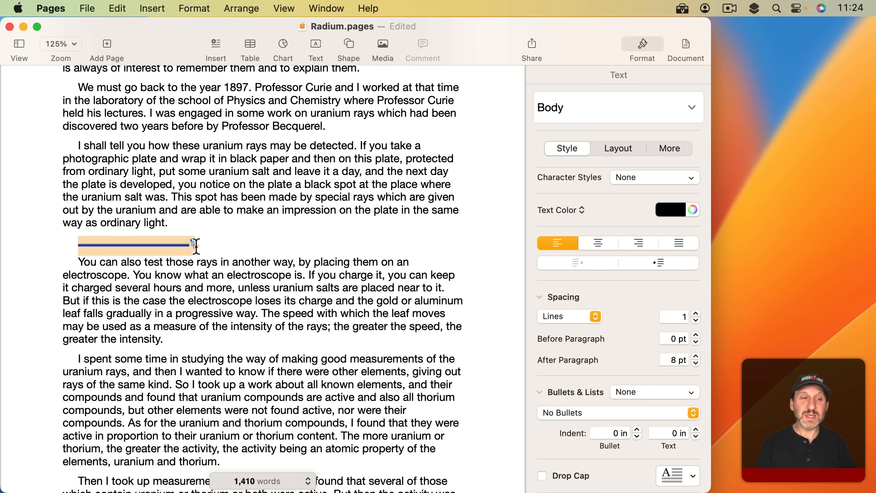
pyautogui.click(217, 234)
pyautogui.press('Return')
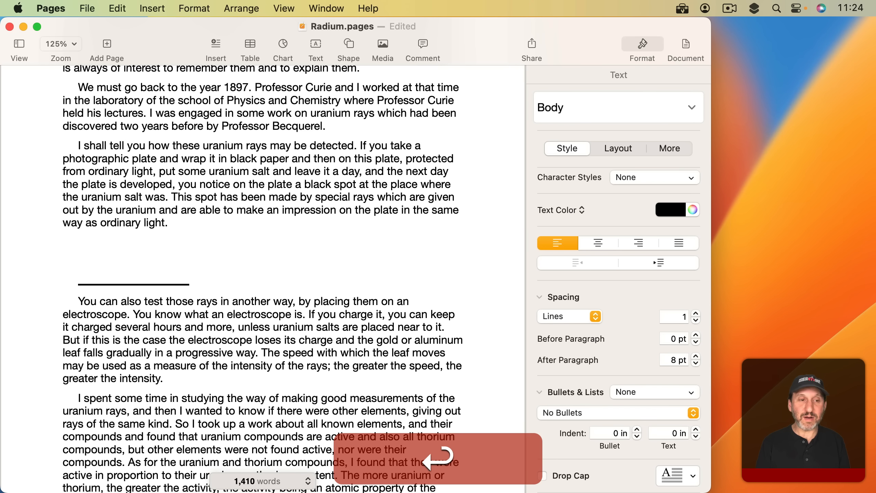
# - Undo the empty paragraphs added above the divider line and center the line's paragraph
pyautogui.press('super+z')
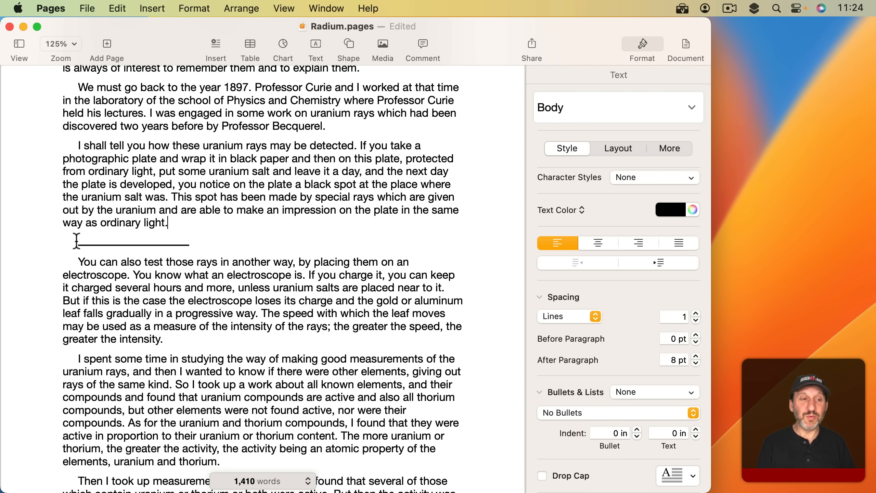
pyautogui.click(213, 243)
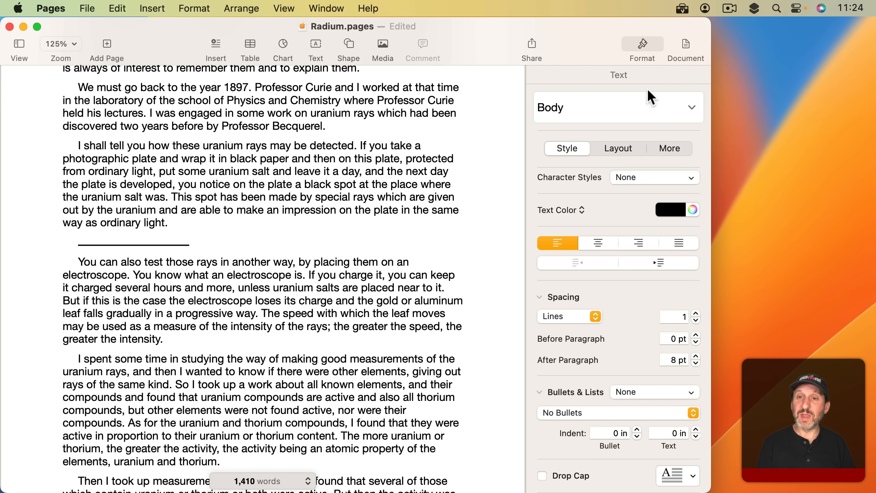
pyautogui.click(599, 242)
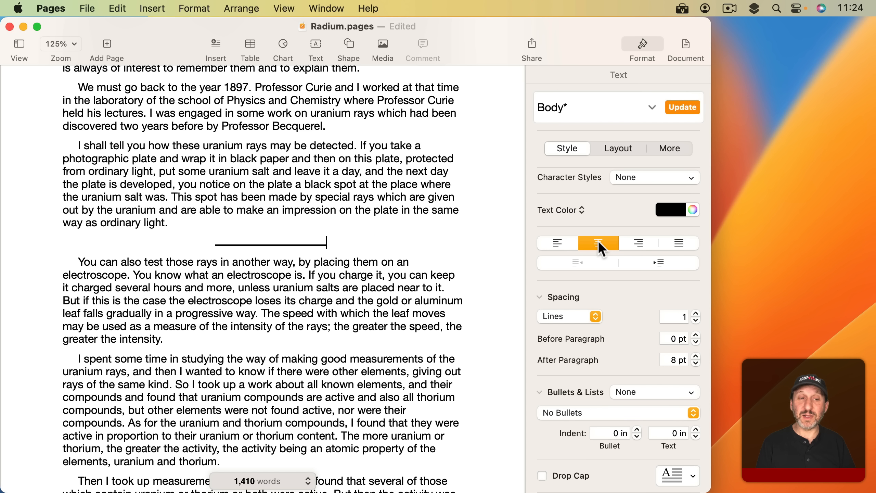
# - Lengthen the centered divider line to about 3 in
pyautogui.click(271, 244)
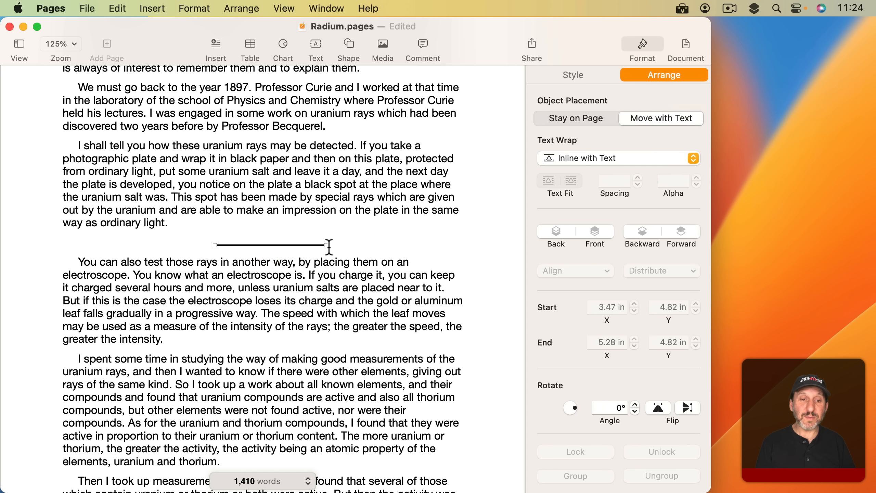
pyautogui.moveTo(326, 245); pyautogui.dragTo(397, 245)
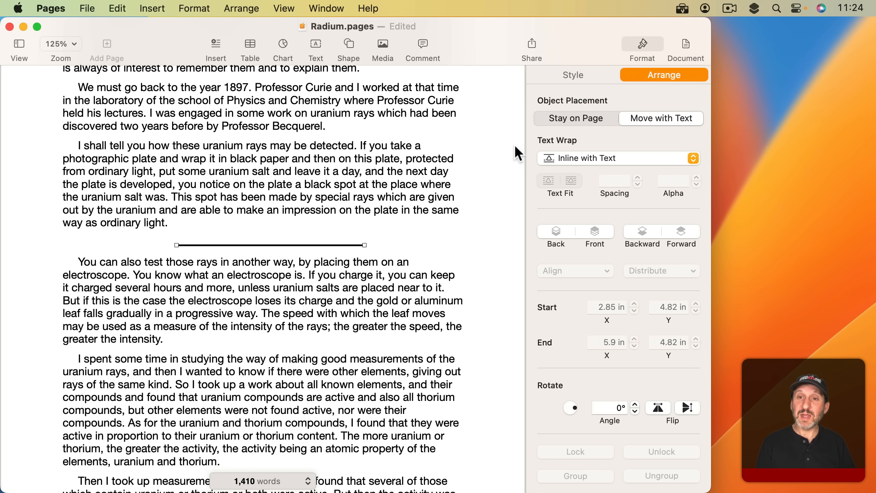
# - Try the dotted and chalk-like strokes on the divider line and settle on the rough, tapering brush stroke
pyautogui.click(576, 75)
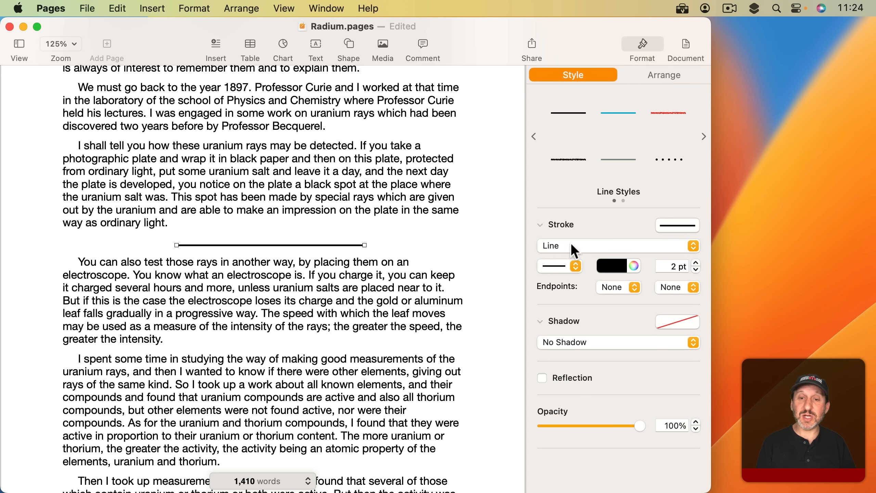
pyautogui.click(572, 264)
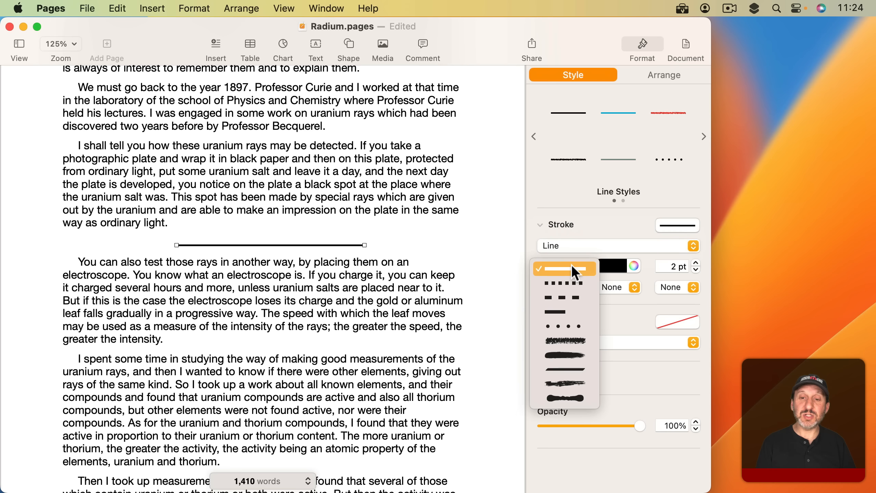
pyautogui.click(571, 281)
pyautogui.click(571, 266)
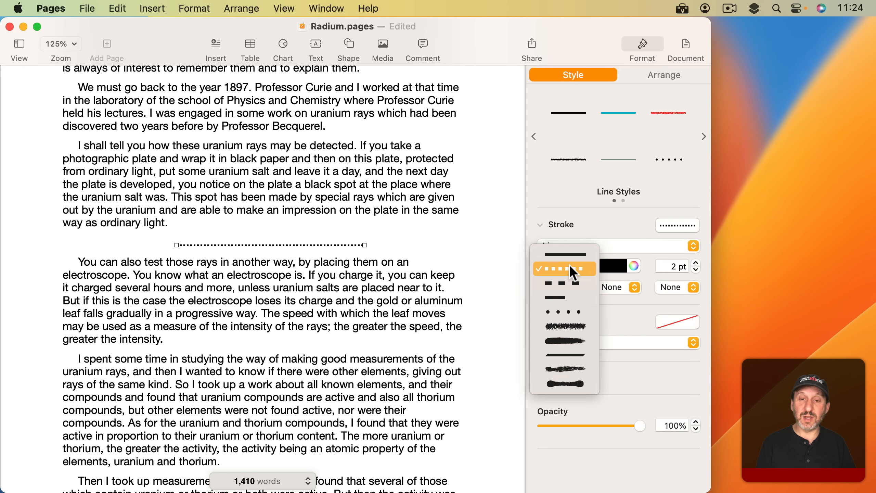
pyautogui.click(574, 323)
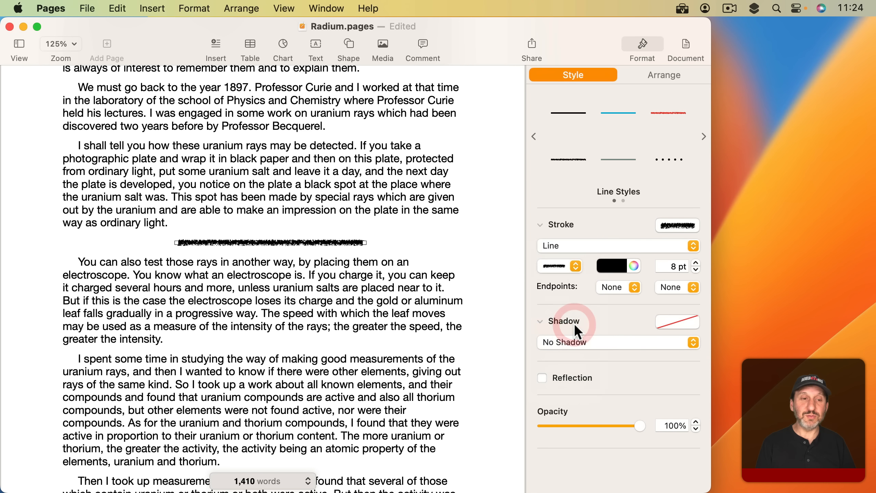
pyautogui.click(564, 270)
pyautogui.click(570, 306)
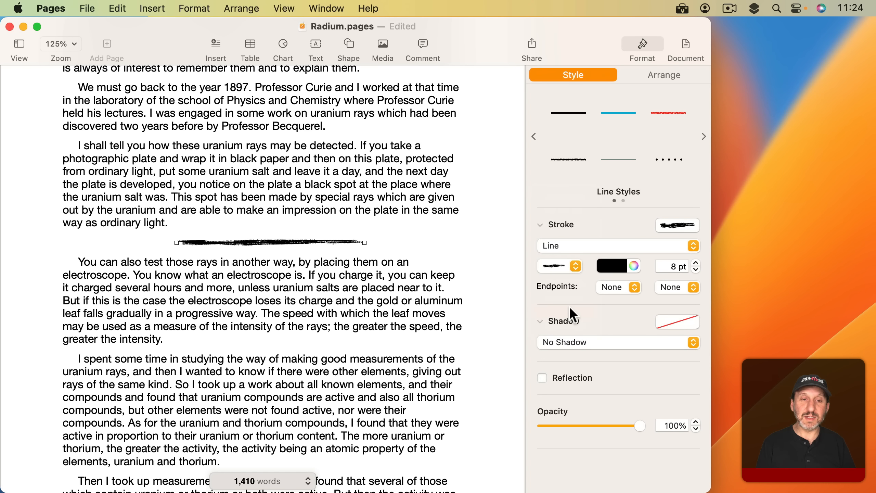
# - Set the divider line's stroke width to 8 pt and its color to dark blue
pyautogui.click(696, 263)
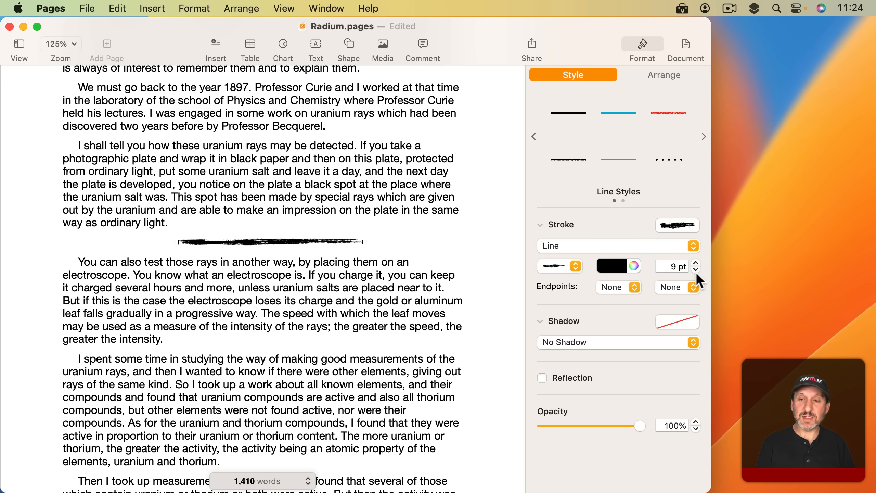
pyautogui.click(696, 269)
pyautogui.click(621, 267)
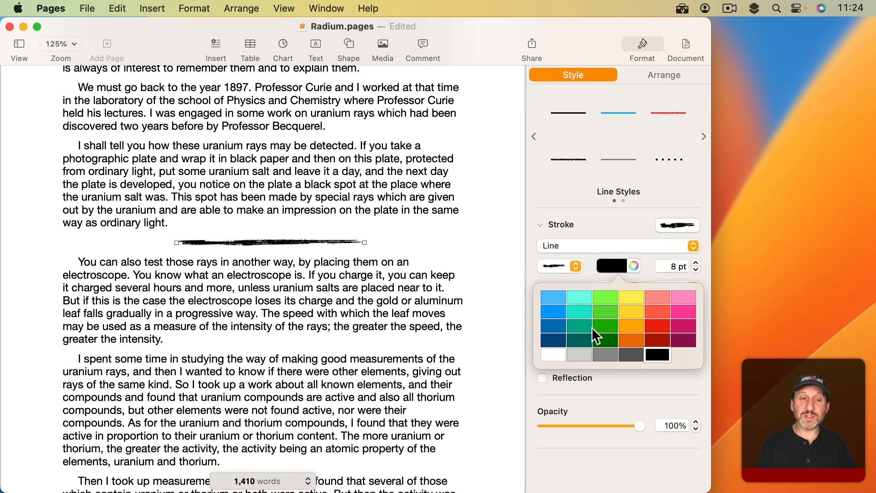
pyautogui.click(553, 325)
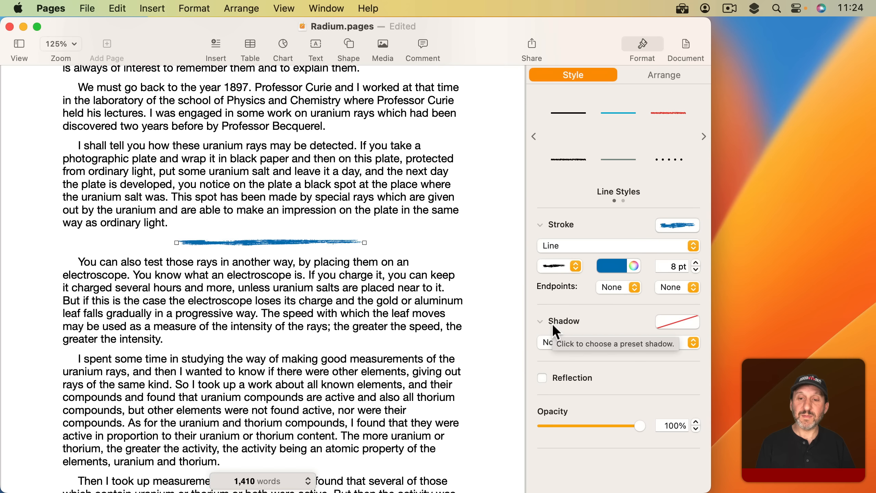
# - Copy the blue divider line and paste it into a new paragraph below "elements, uranium and thorium."
pyautogui.click(367, 242)
pyautogui.click(214, 240)
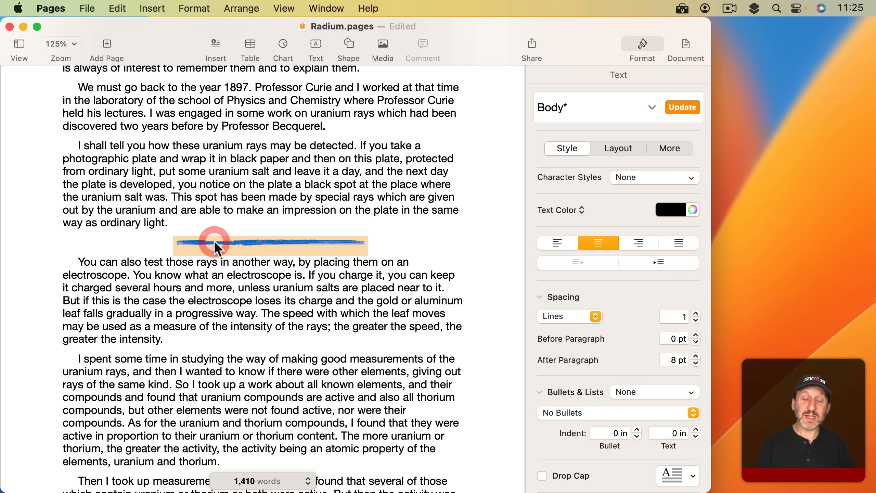
pyautogui.click(397, 244)
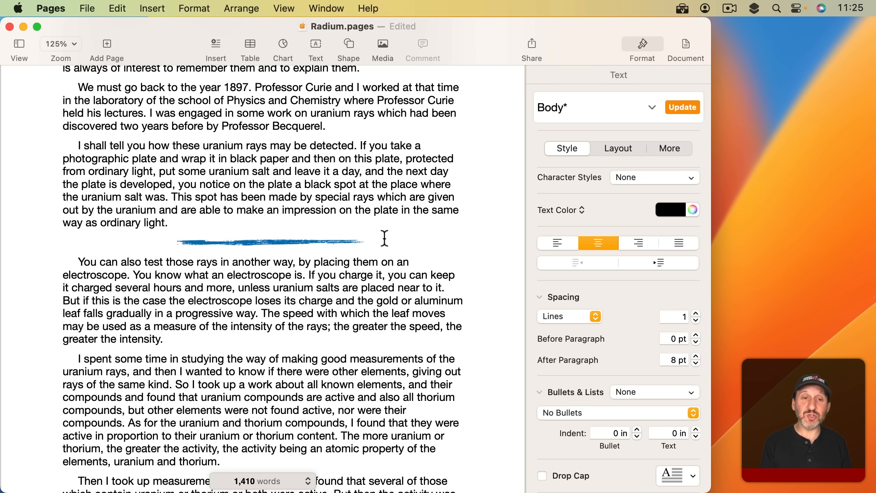
pyautogui.hotkey('shift', 'Left')
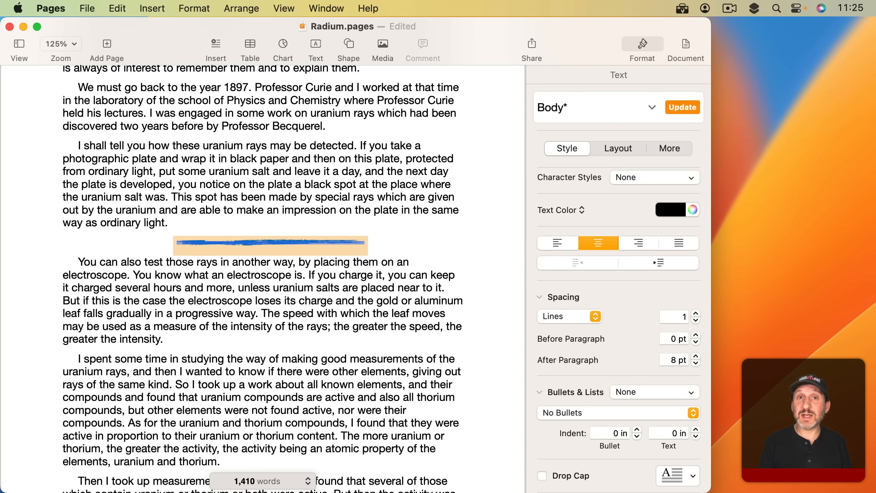
pyautogui.press('super+c')
pyautogui.scroll(-10, 397, 248)
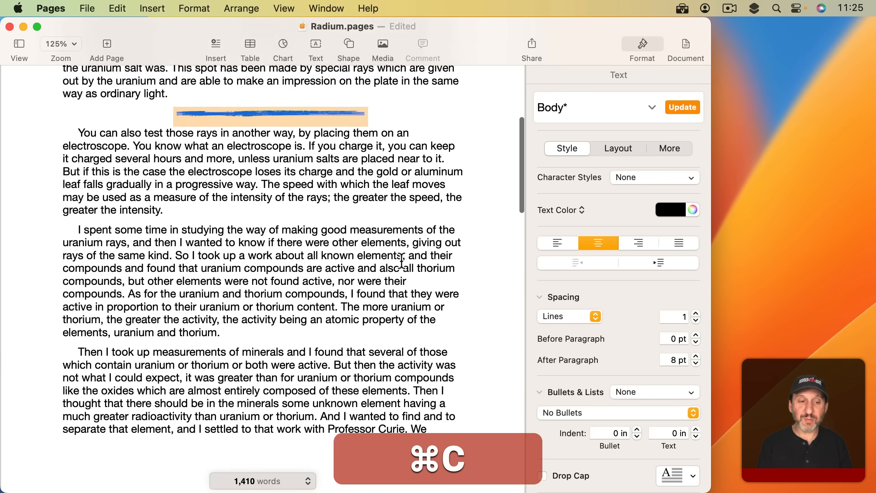
pyautogui.click(237, 218)
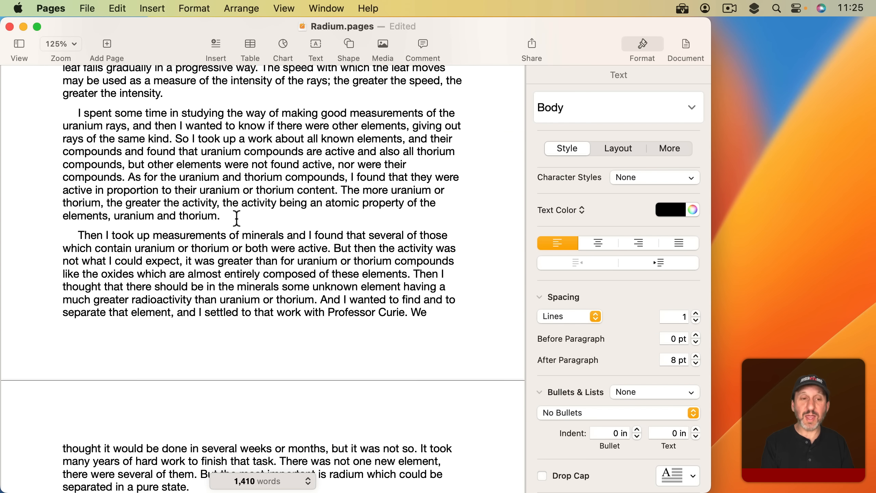
pyautogui.press('Return')
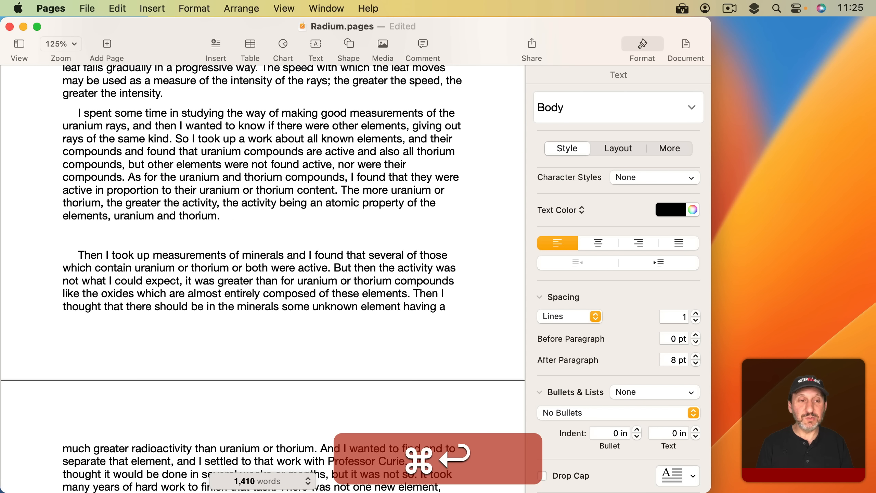
pyautogui.press('super+v')
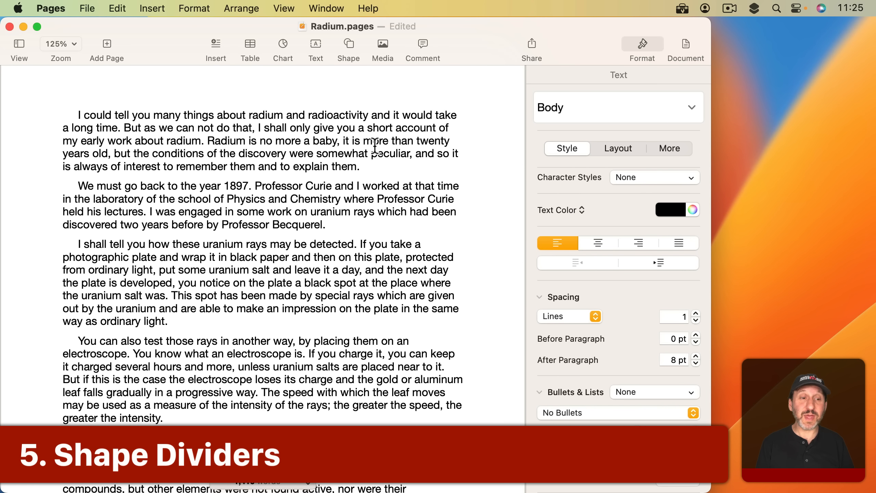
# - Insert the interlaced double-S scroll shape from the Ornaments category into the document
pyautogui.click(348, 45)
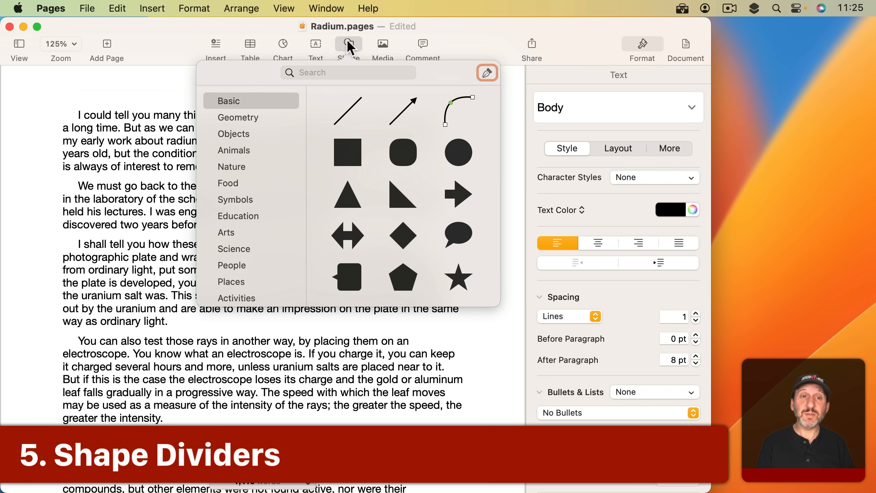
pyautogui.scroll(-4, 248, 230)
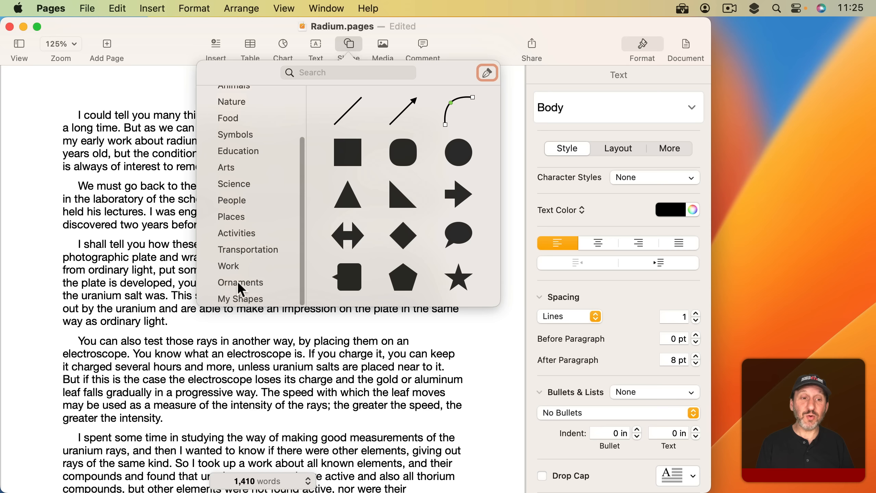
pyautogui.click(257, 281)
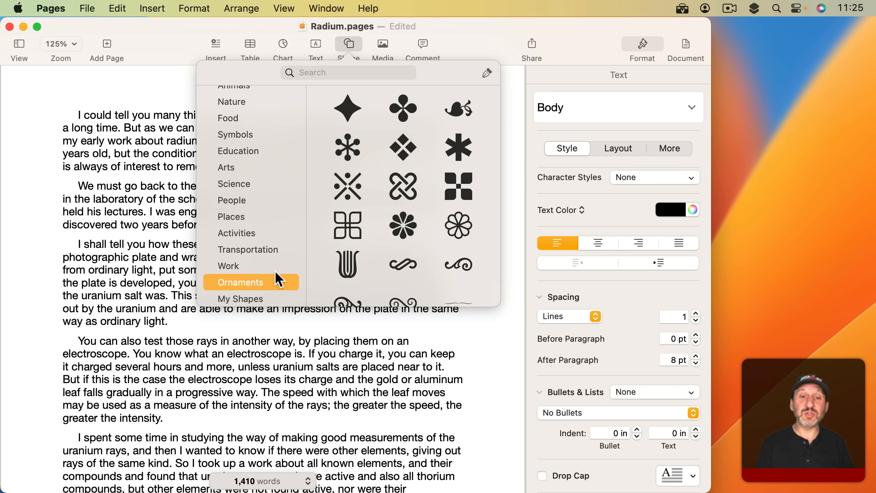
pyautogui.click(403, 266)
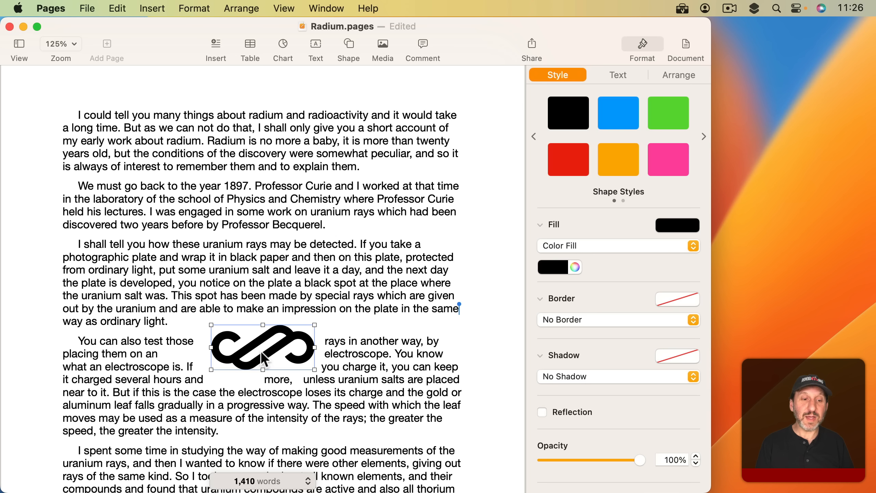
# - Set the scroll ornament's text wrap to Inline with Text
pyautogui.click(665, 72)
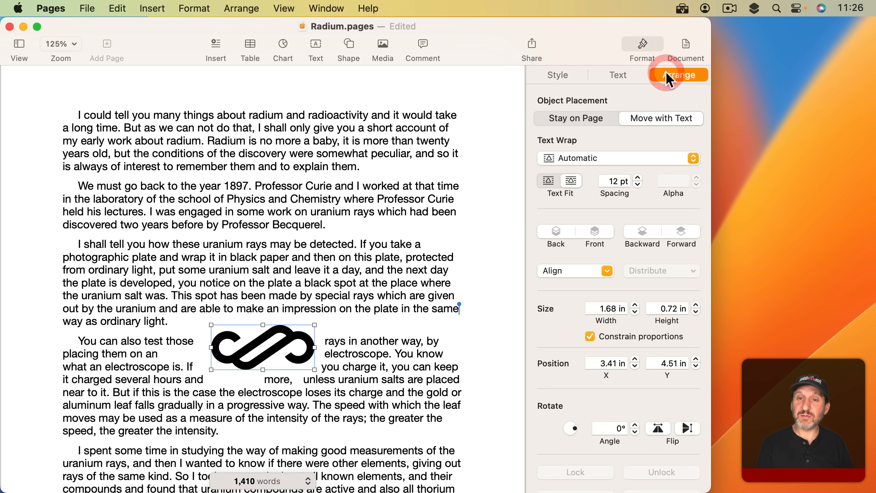
pyautogui.click(591, 157)
pyautogui.click(583, 206)
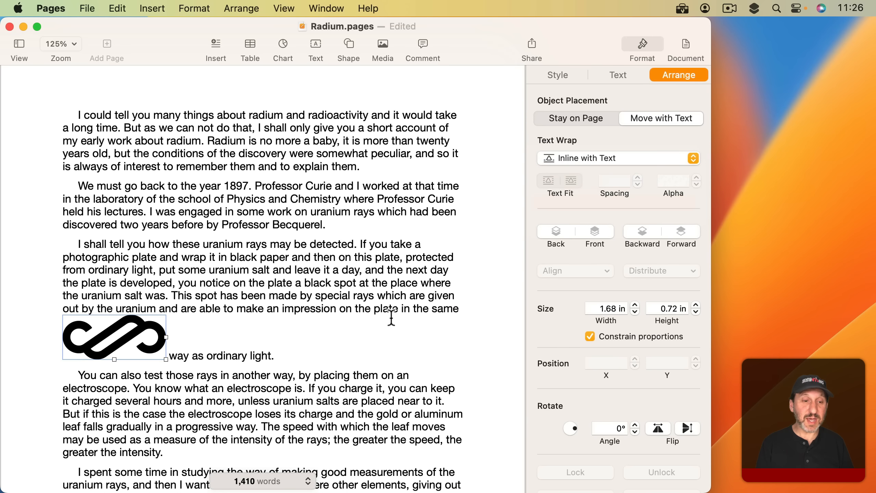
# - Cut the inline ornament and paste it into a new paragraph below "way as ordinary light."
pyautogui.click(183, 340)
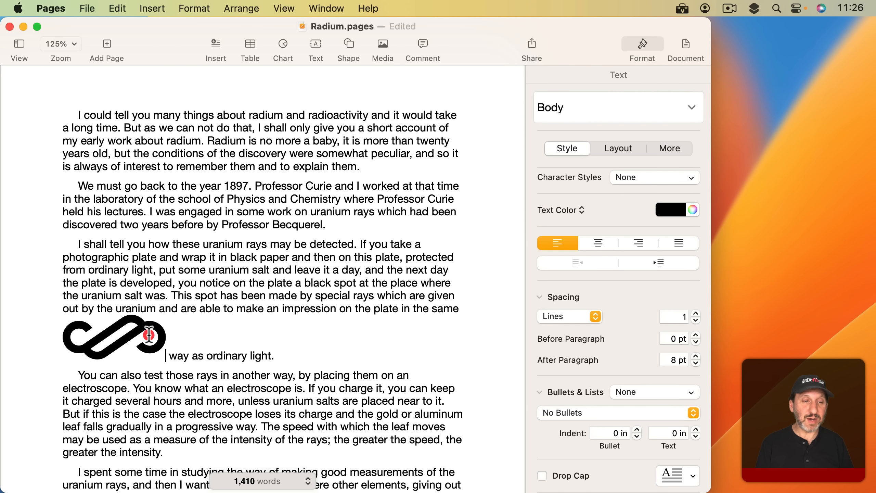
pyautogui.click(96, 343)
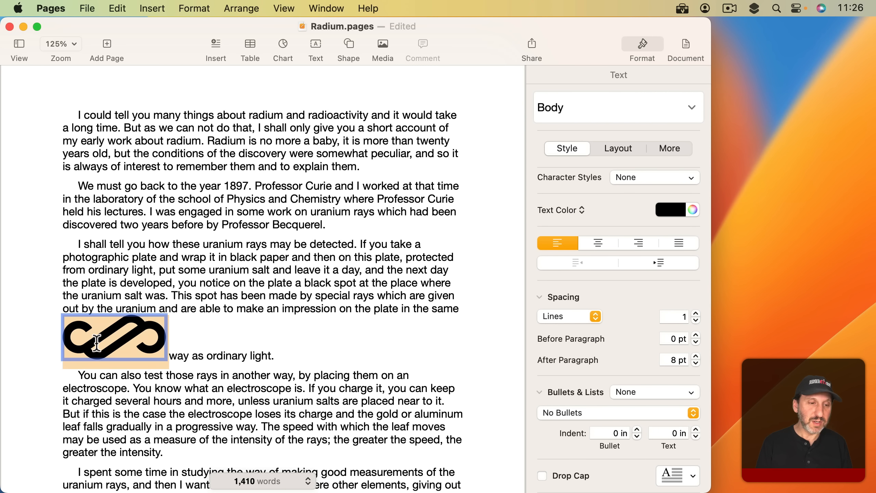
pyautogui.moveTo(97, 343); pyautogui.dragTo(93, 342)
pyautogui.press('cmd+x')
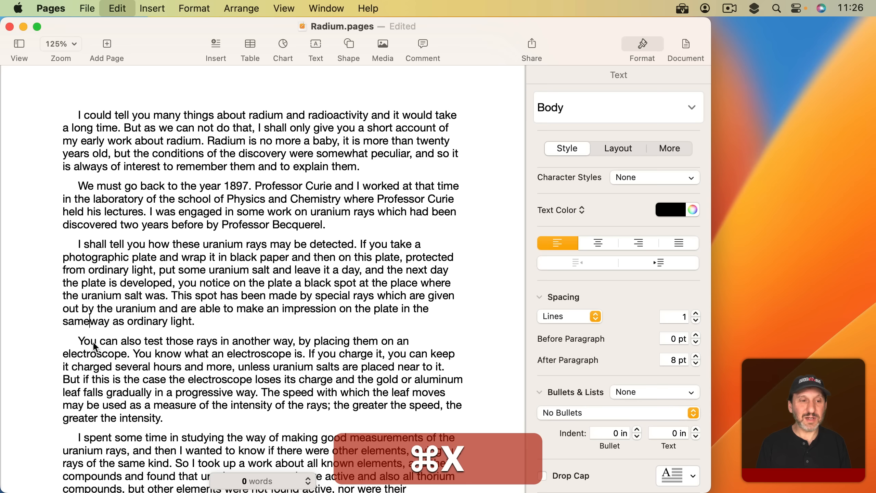
pyautogui.click(223, 325)
pyautogui.press('Return')
pyautogui.press('super+v')
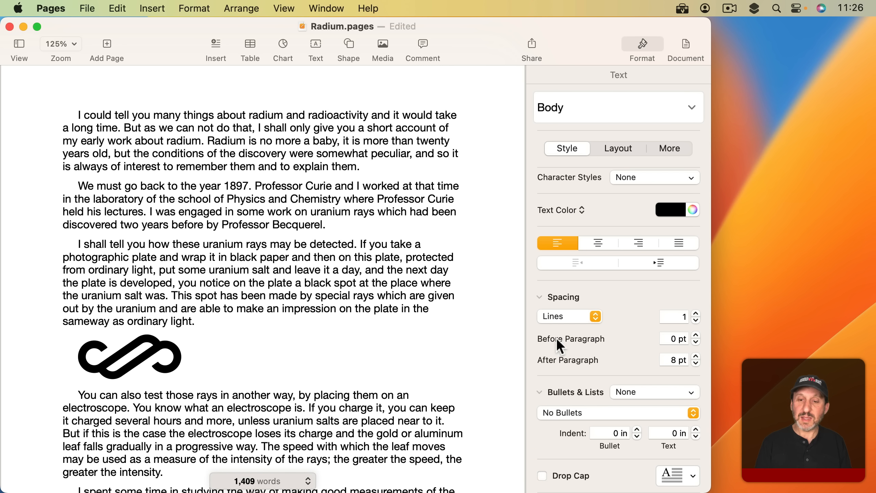
# - Center the ornament's paragraph and shrink the ornament proportionally to about 0.51 in by 0.22 in
pyautogui.click(598, 244)
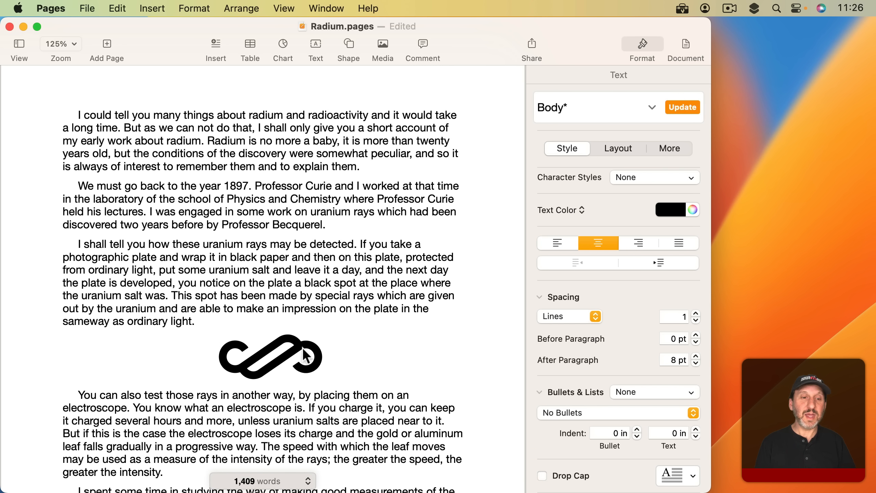
pyautogui.click(287, 352)
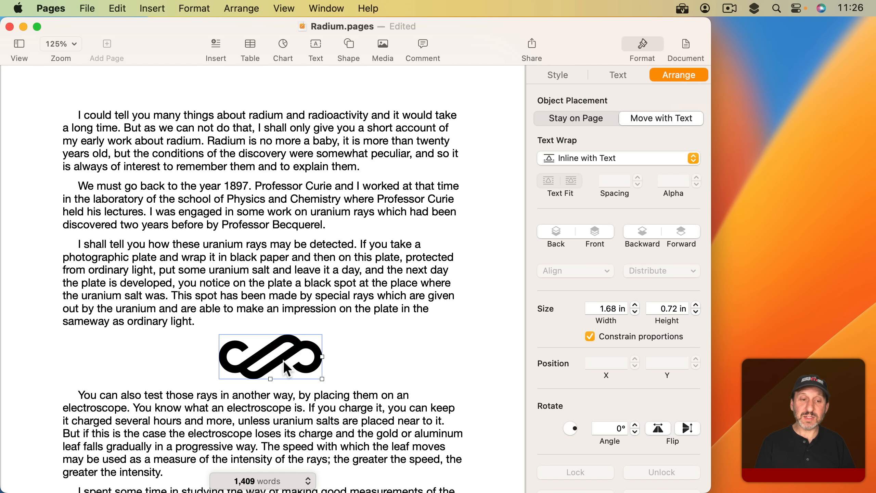
pyautogui.moveTo(271, 379); pyautogui.dragTo(272, 346)
pyautogui.click(349, 43)
pyautogui.scroll(5, 317, 161)
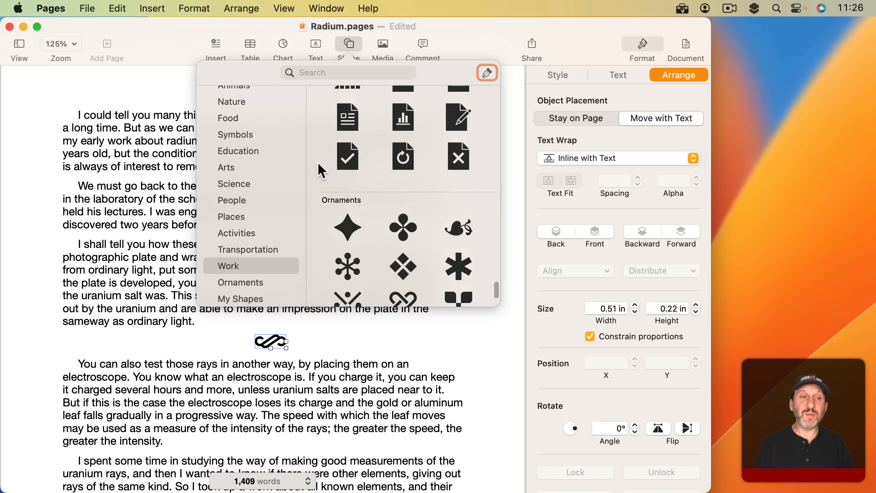
pyautogui.scroll(3, 269, 145)
pyautogui.click(239, 101)
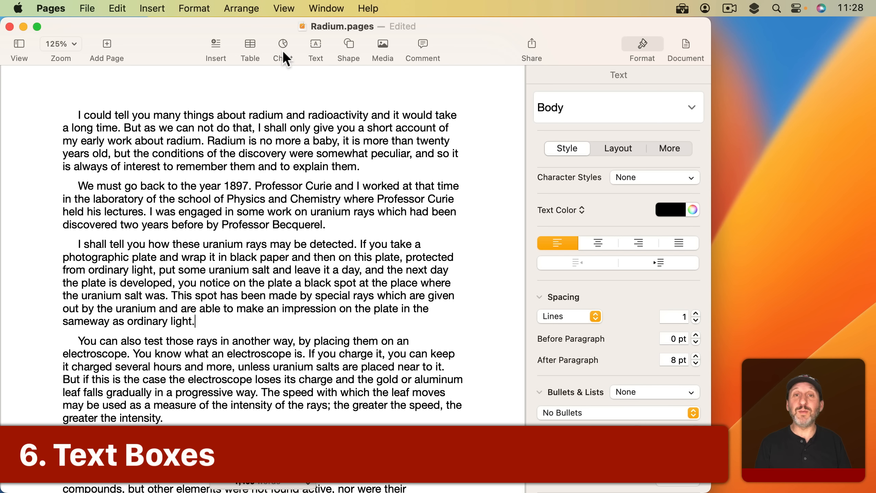
# - Insert a text box into the page's body text
pyautogui.click(316, 44)
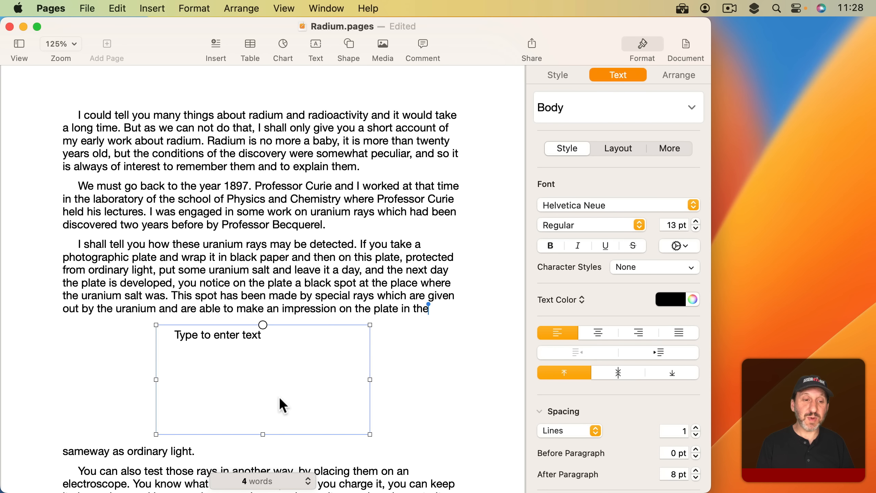
# - Copy the passage "This spot has been made by special rays which are given out by the uranium" into the text box
pyautogui.click(247, 358)
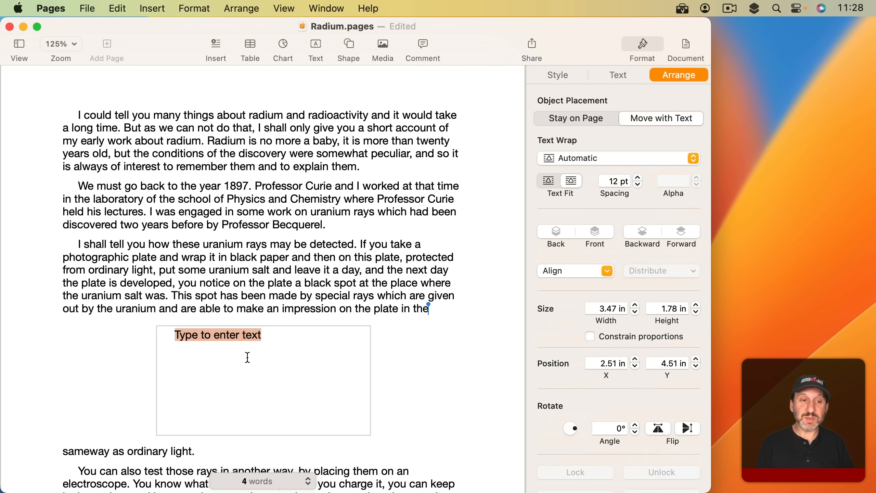
pyautogui.moveTo(171, 295); pyautogui.dragTo(156, 308)
pyautogui.press('super+c')
pyautogui.click(187, 334)
pyautogui.press('super+v')
# - Remove the first-line indent from the text box's paragraph and center its text
pyautogui.click(618, 148)
pyautogui.click(578, 276)
pyautogui.click(567, 149)
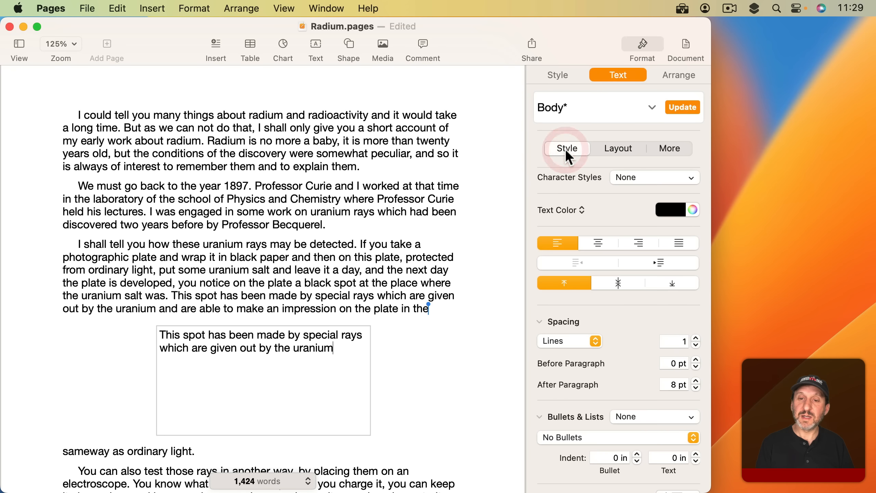
pyautogui.click(596, 242)
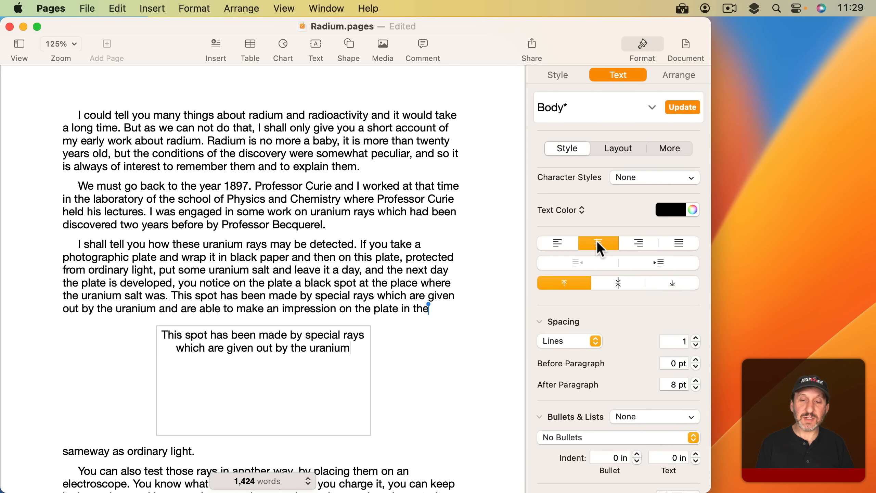
# - Make the text box's text bold at 17 pt and shorten the box to about 0.99 in high
pyautogui.click(103, 390)
pyautogui.click(264, 379)
pyautogui.scroll(5, 607, 220)
pyautogui.click(550, 245)
pyautogui.click(696, 221)
pyautogui.moveTo(263, 436); pyautogui.dragTo(263, 385)
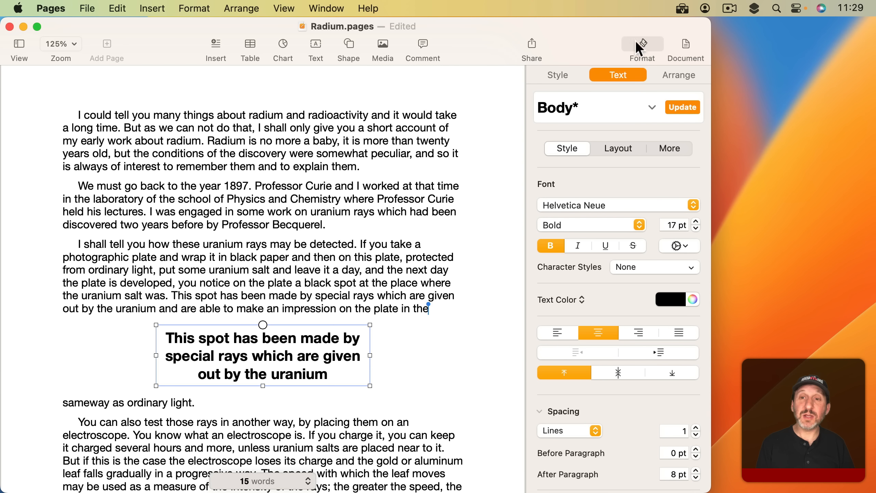
# - Set the text box's text wrap to Inline with Text
pyautogui.click(676, 76)
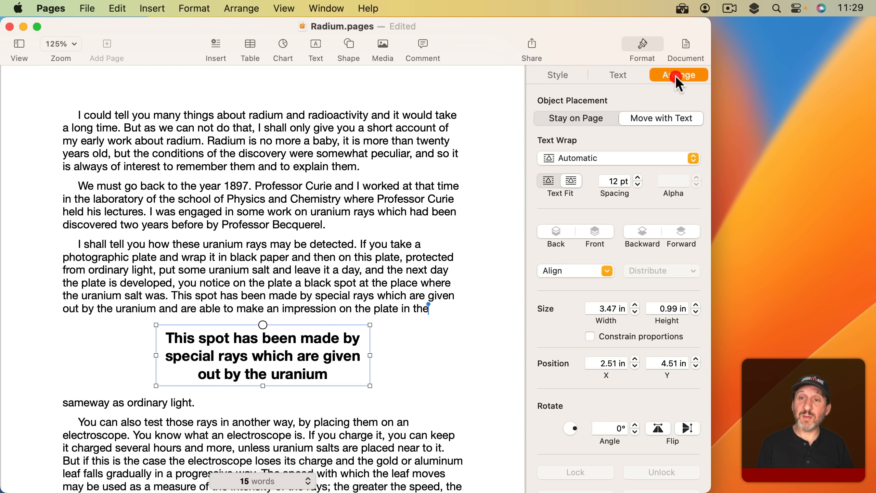
pyautogui.click(595, 158)
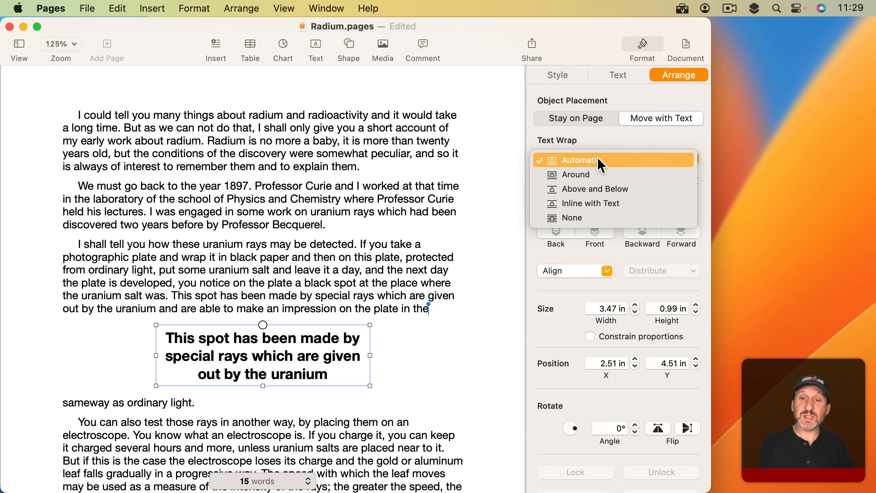
pyautogui.click(588, 201)
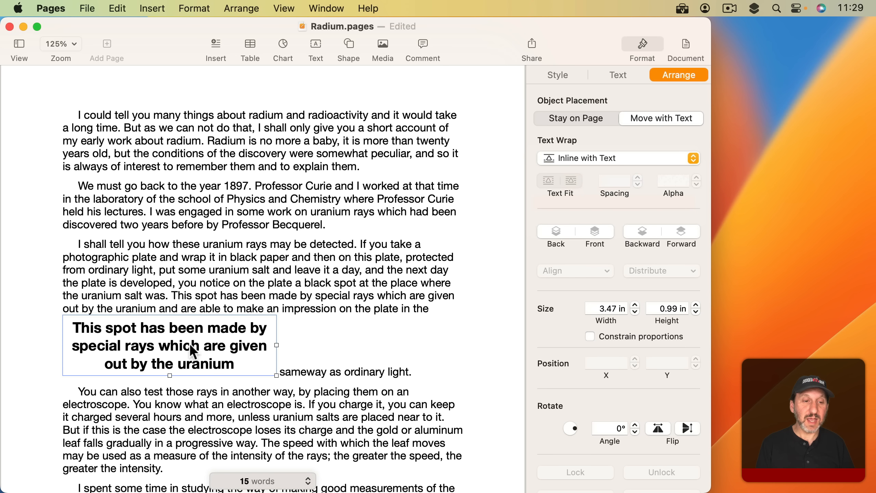
# - Move the inline text box into its own centered paragraph after "sameway as ordinary light."
pyautogui.moveTo(187, 347); pyautogui.dragTo(439, 355)
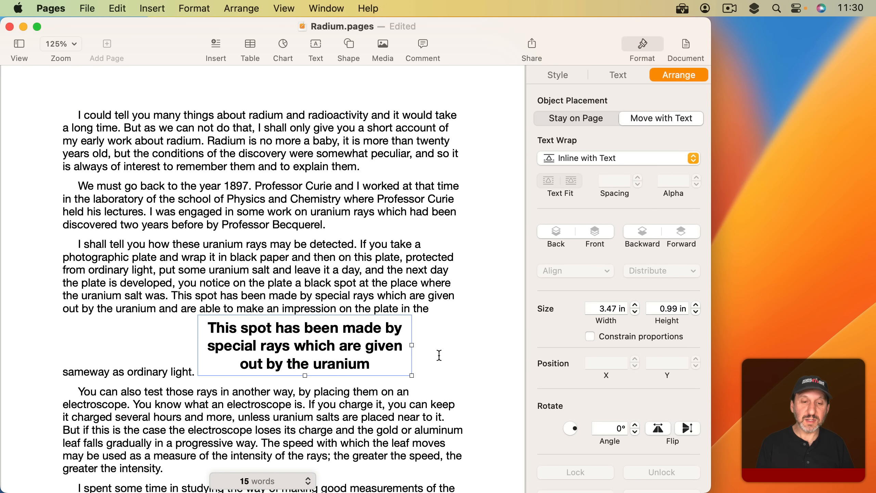
pyautogui.click(195, 372)
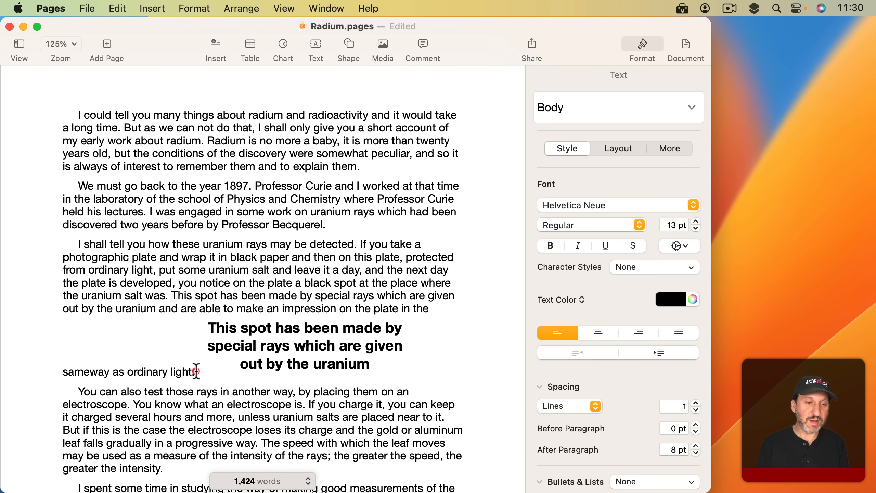
pyautogui.press('Return')
pyautogui.click(217, 367)
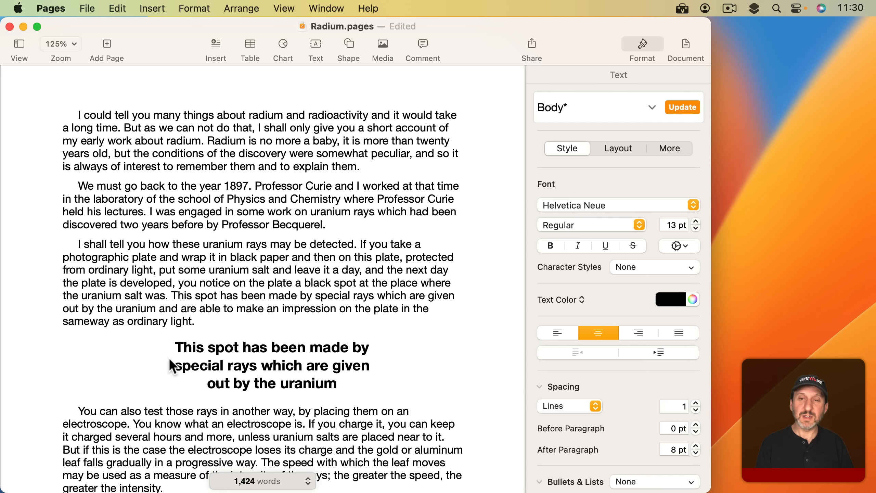
# - Change the text box's fill type to Color Fill
pyautogui.click(266, 349)
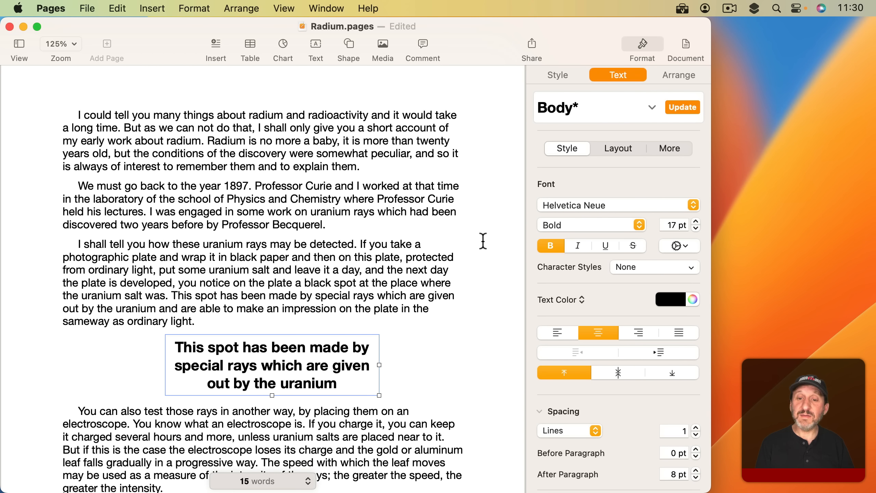
pyautogui.click(560, 75)
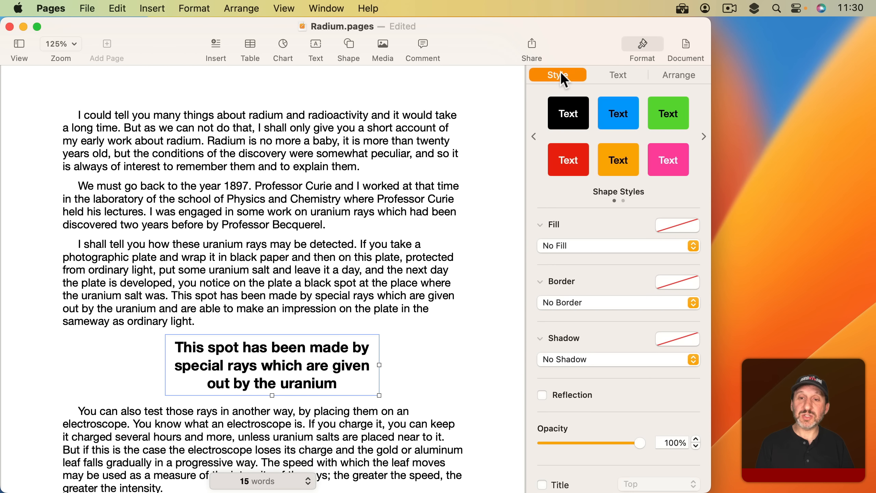
pyautogui.click(592, 246)
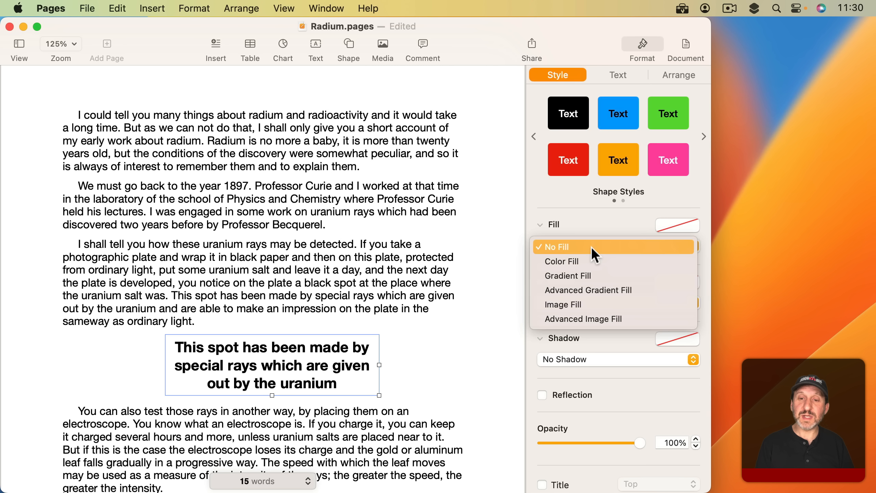
pyautogui.click(575, 262)
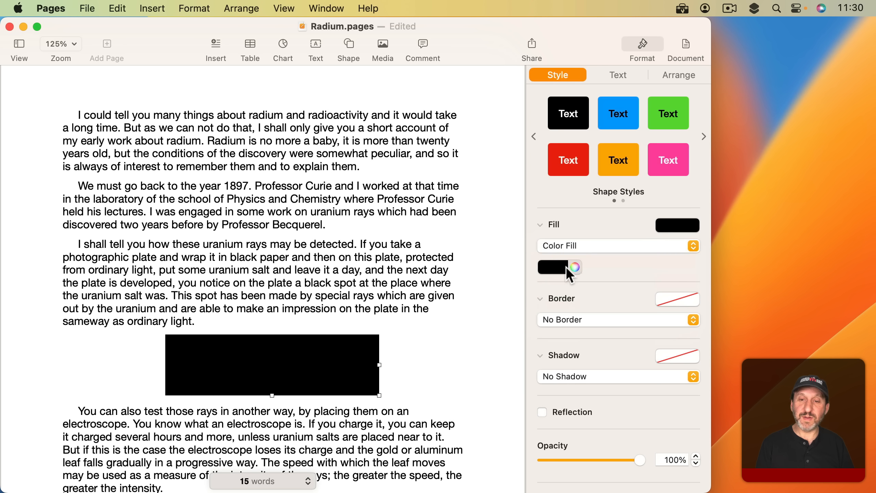
# - Try a medium gray and a teal fill color on the text box
pyautogui.click(565, 266)
pyautogui.click(543, 358)
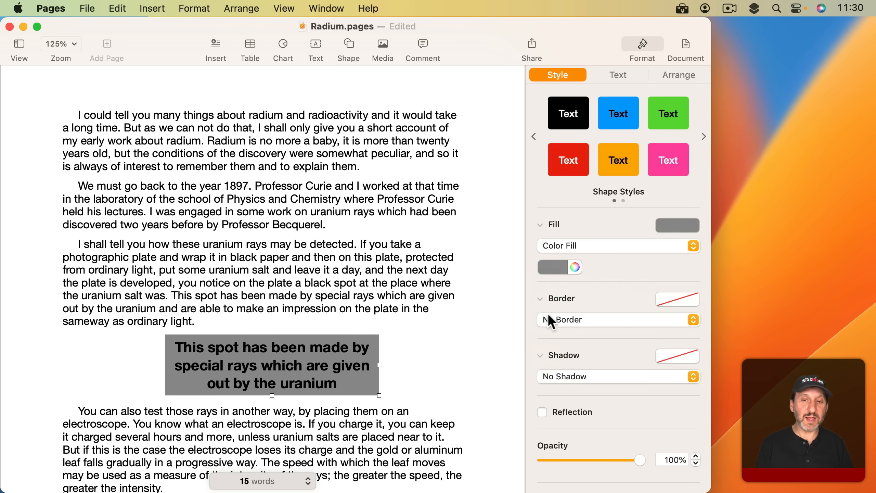
pyautogui.click(558, 266)
pyautogui.click(527, 317)
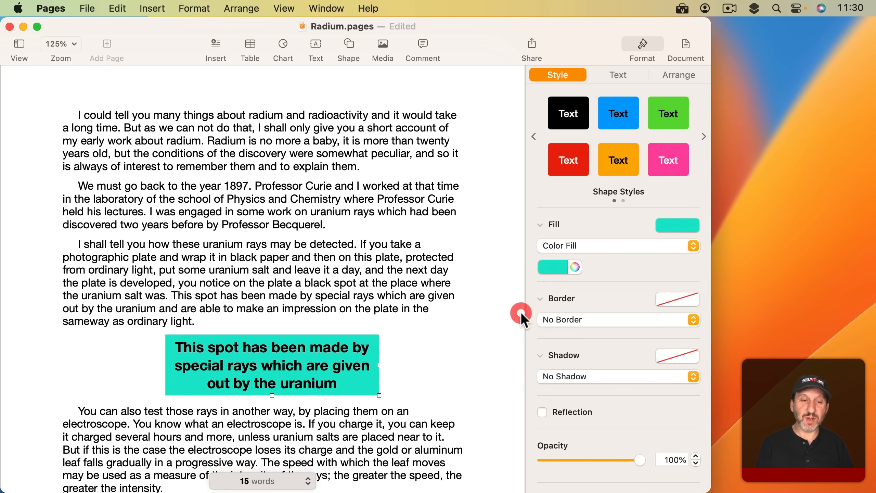
# - Fill the text box with dark gray and set its text color to white
pyautogui.click(557, 264)
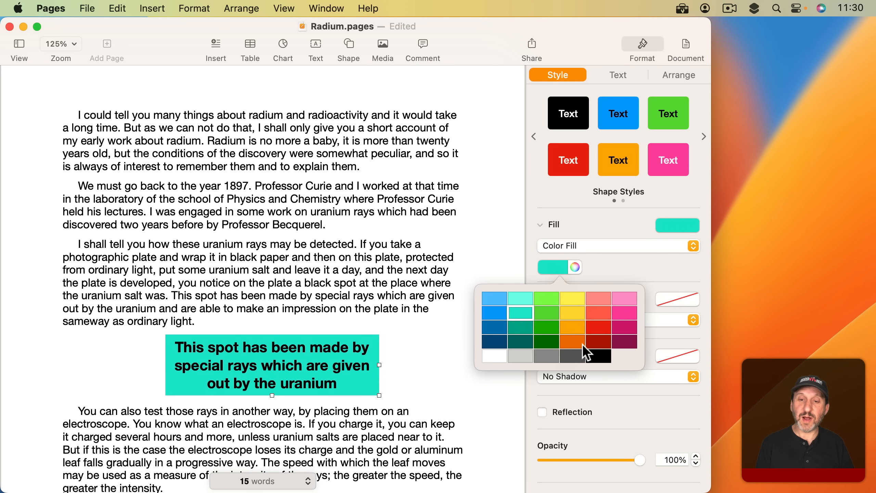
pyautogui.click(573, 355)
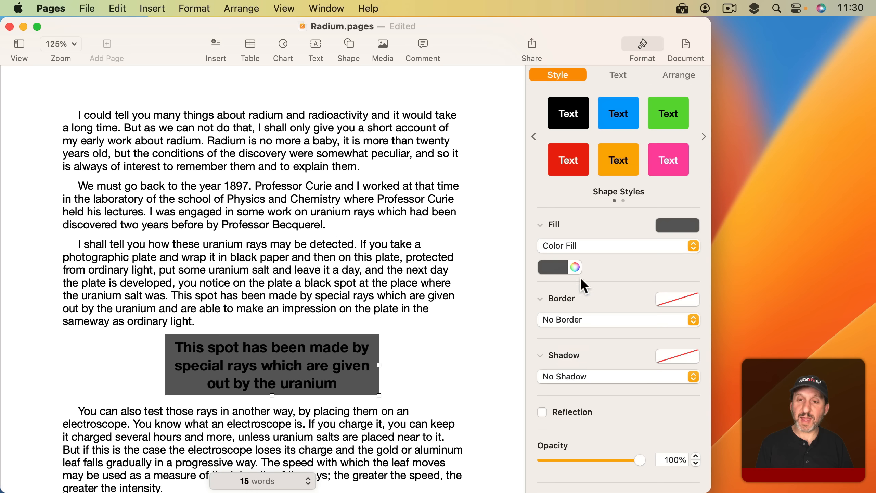
pyautogui.click(618, 75)
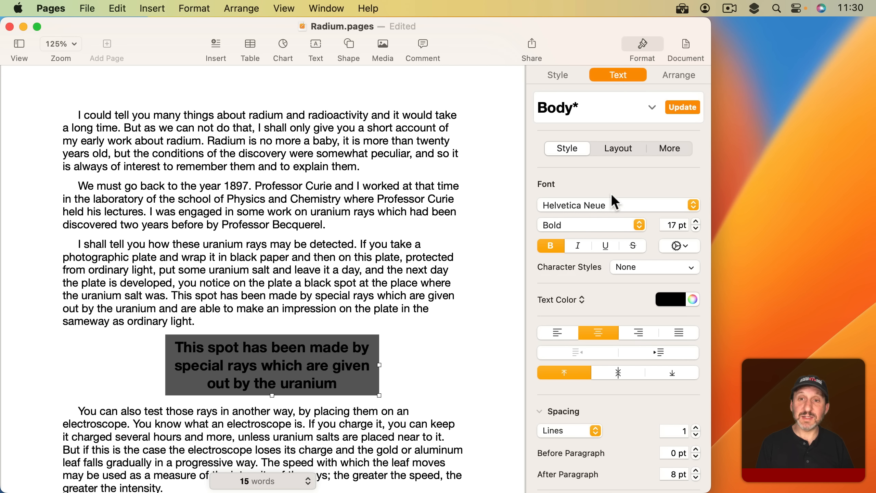
pyautogui.click(672, 298)
pyautogui.click(618, 384)
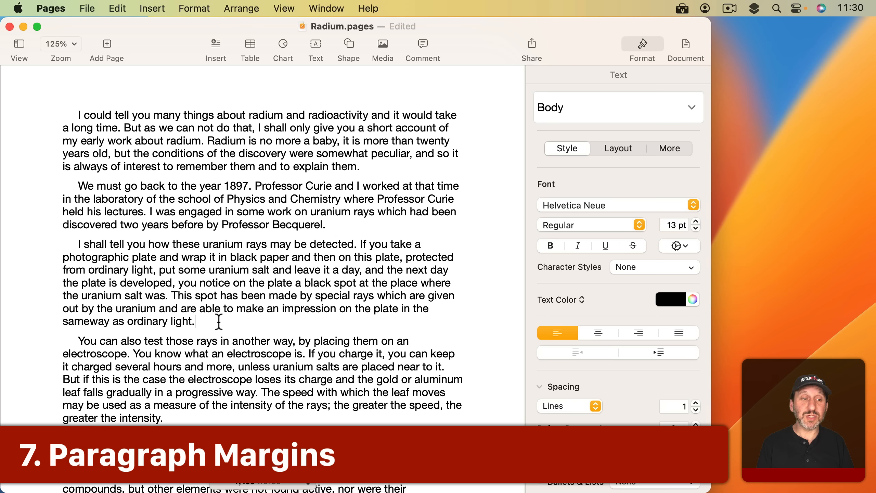
# - Indent the "I shall tell you how these uranium rays" paragraph 0.5 in on the left and right, with a 0.75 in first-line indent
pyautogui.moveTo(219, 322); pyautogui.dragTo(49, 245)
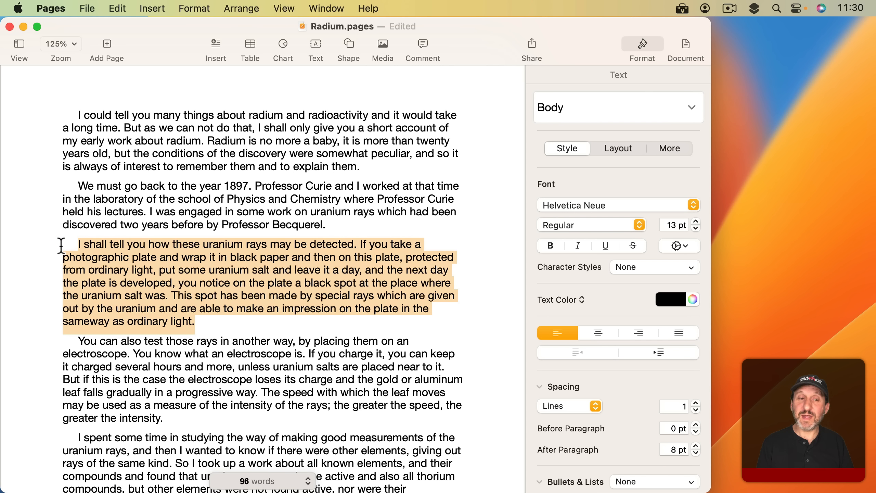
pyautogui.click(134, 269)
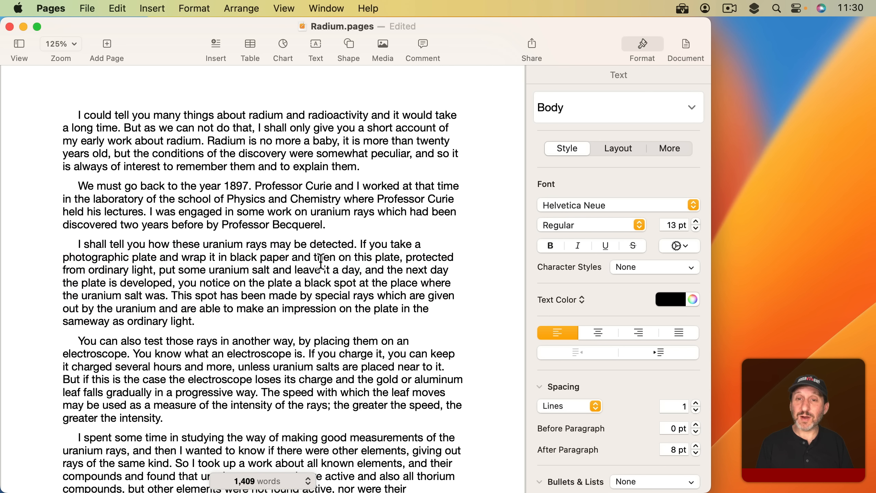
pyautogui.click(617, 148)
pyautogui.click(639, 234)
pyautogui.click(639, 234)
pyautogui.click(697, 233)
pyautogui.click(696, 233)
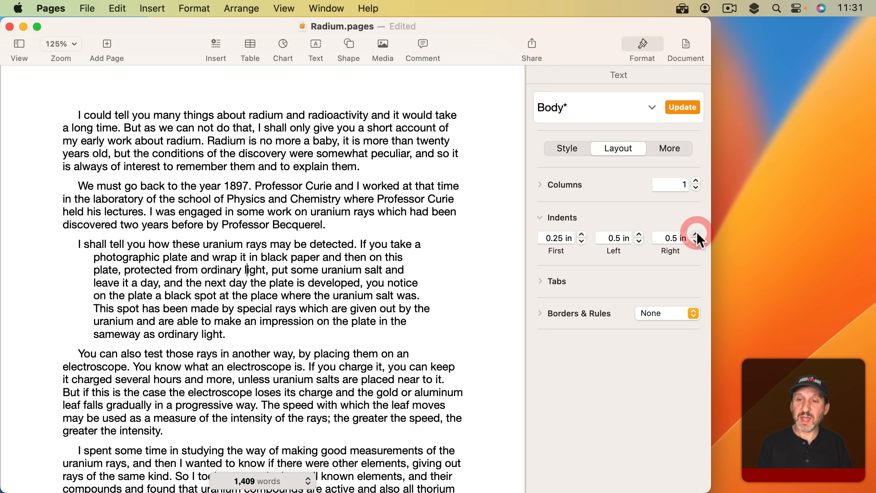
pyautogui.click(581, 234)
pyautogui.click(581, 234)
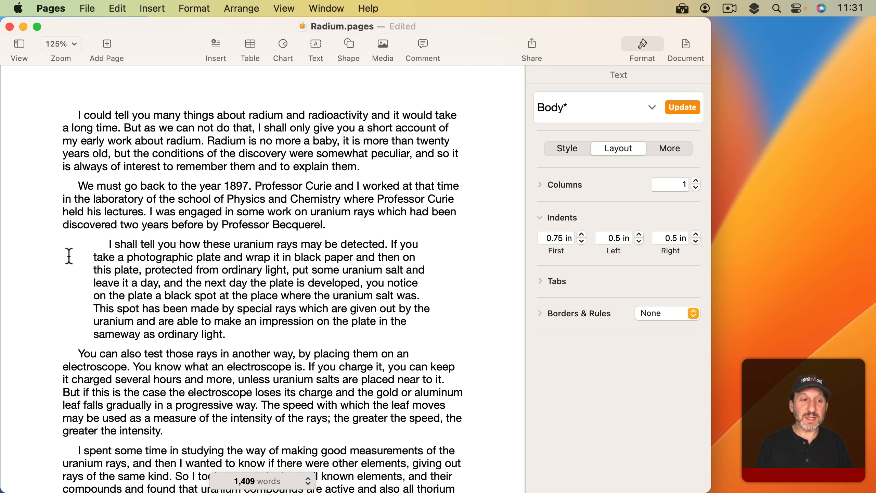
# - Set the spacing before and after the indented paragraph to 20 pt each
pyautogui.click(566, 148)
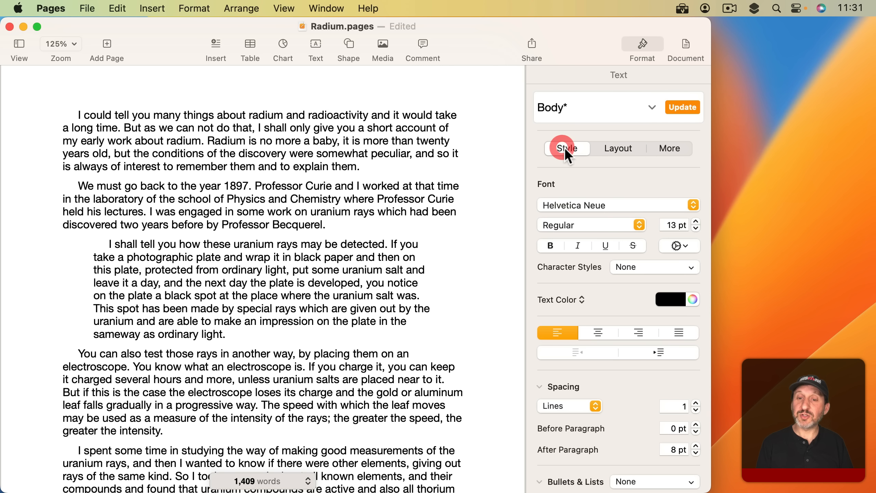
pyautogui.scroll(-5, 630, 351)
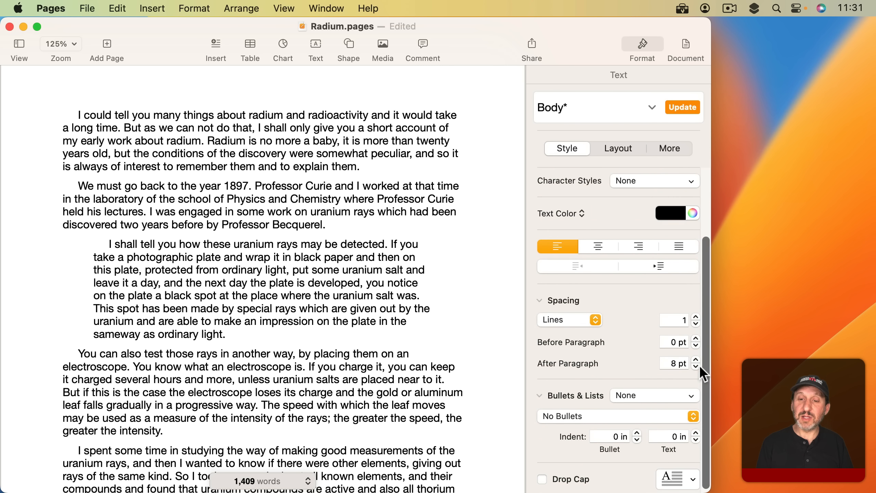
pyautogui.moveTo(696, 360); pyautogui.dragTo(696, 338)
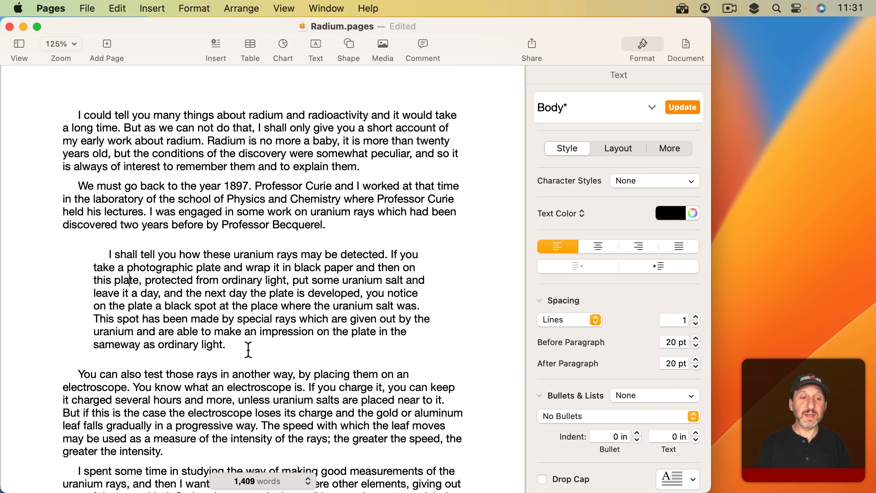
# - Italicize all the text of the indented paragraph and color it a darker blue
pyautogui.moveTo(243, 346); pyautogui.dragTo(102, 255)
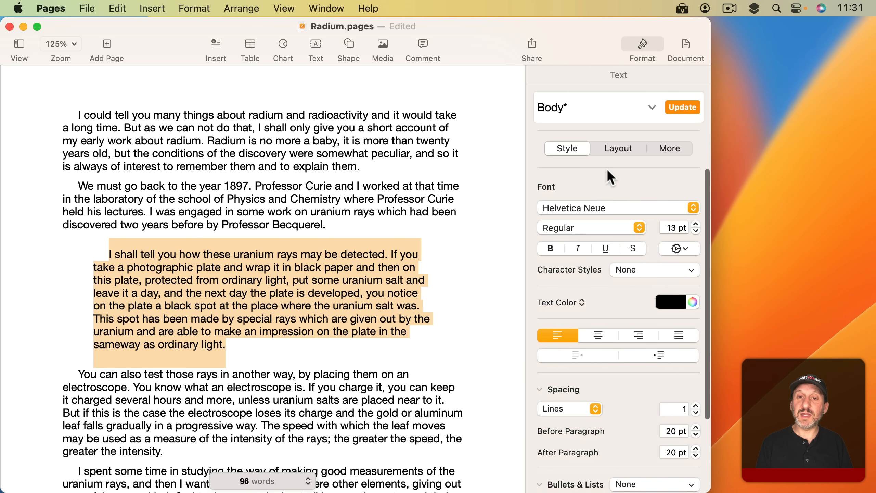
pyautogui.click(579, 245)
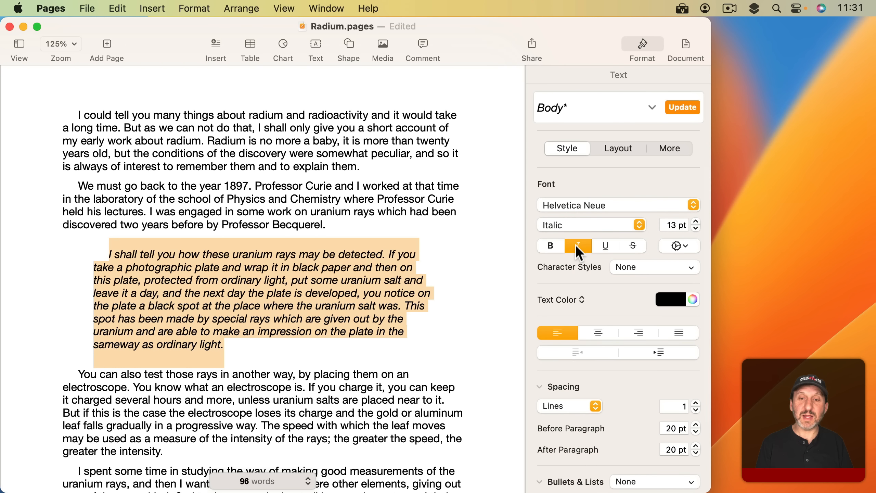
pyautogui.click(670, 298)
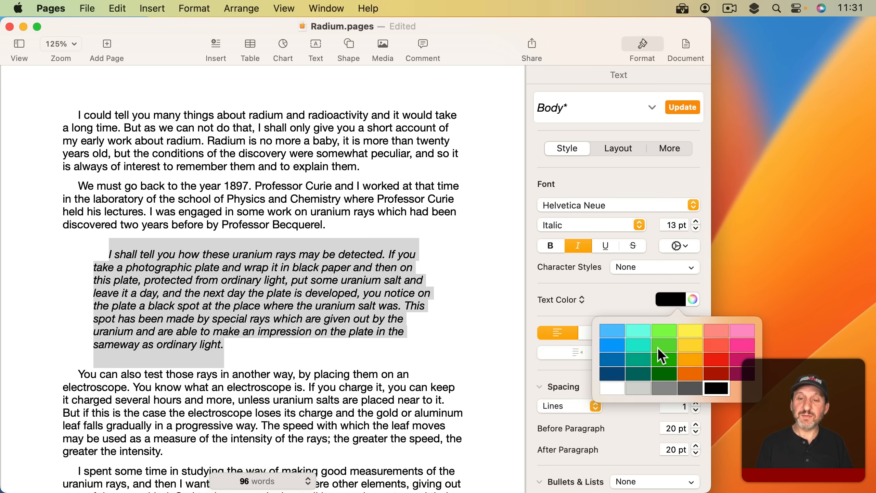
pyautogui.click(616, 361)
pyautogui.click(398, 265)
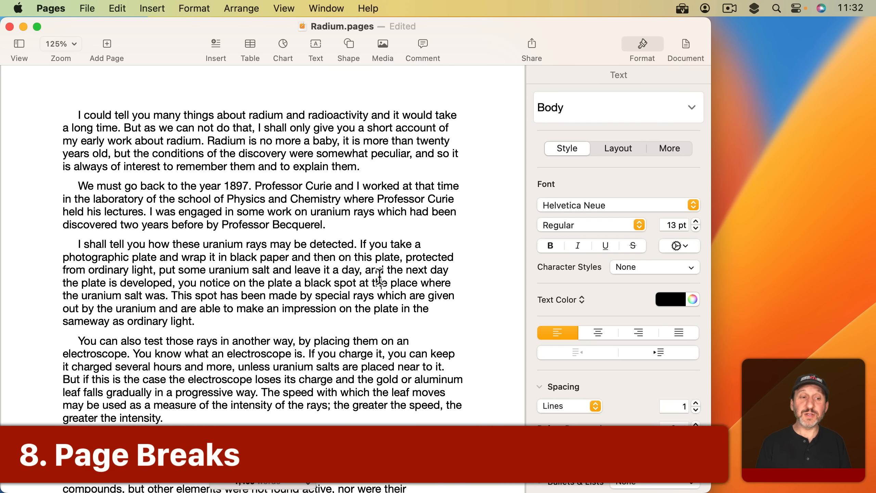
# - Try to insert a page break before the "Then I took up measurements of minerals" paragraph
pyautogui.scroll(-4, 379, 276)
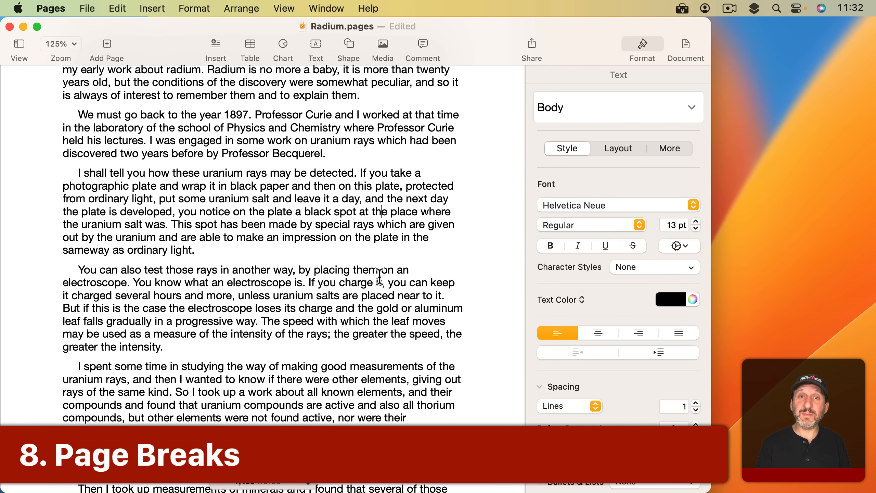
pyautogui.scroll(-5, 379, 276)
pyautogui.scroll(-8, 379, 276)
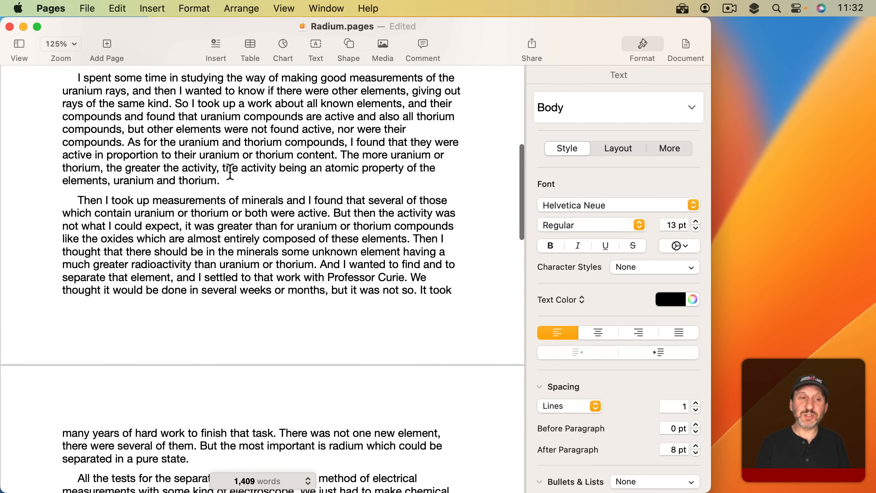
pyautogui.click(249, 181)
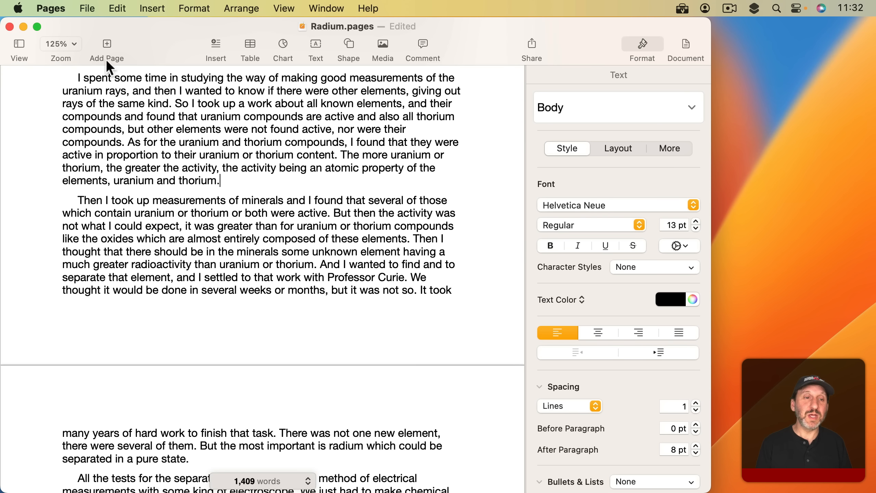
pyautogui.click(78, 200)
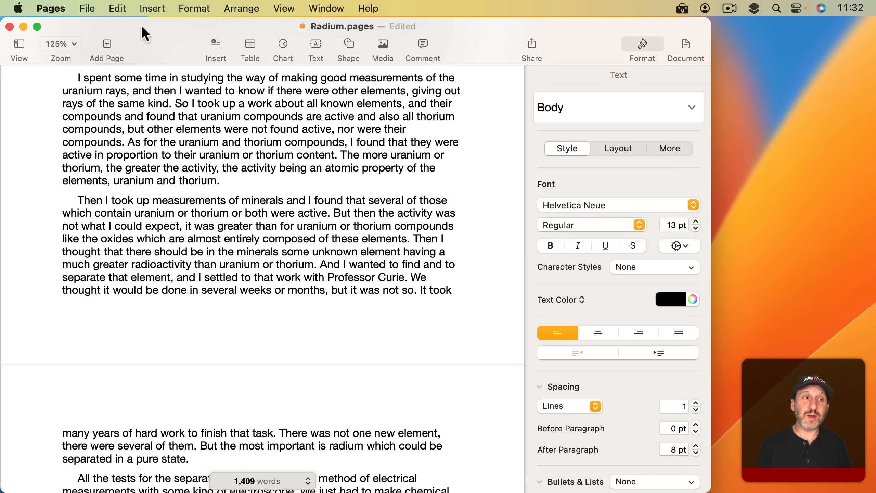
pyautogui.click(152, 9)
pyautogui.click(164, 51)
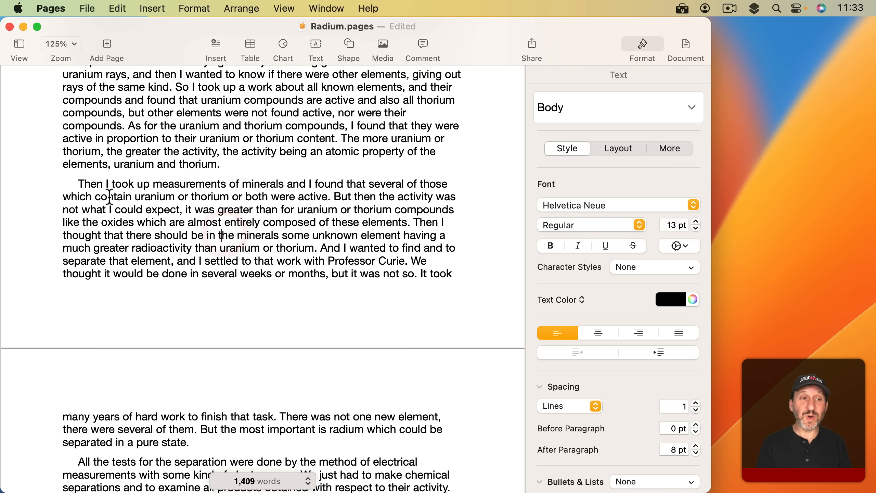
# - Keep all lines of the "Then I took up measurements of minerals" paragraph on the same page
pyautogui.click(259, 216)
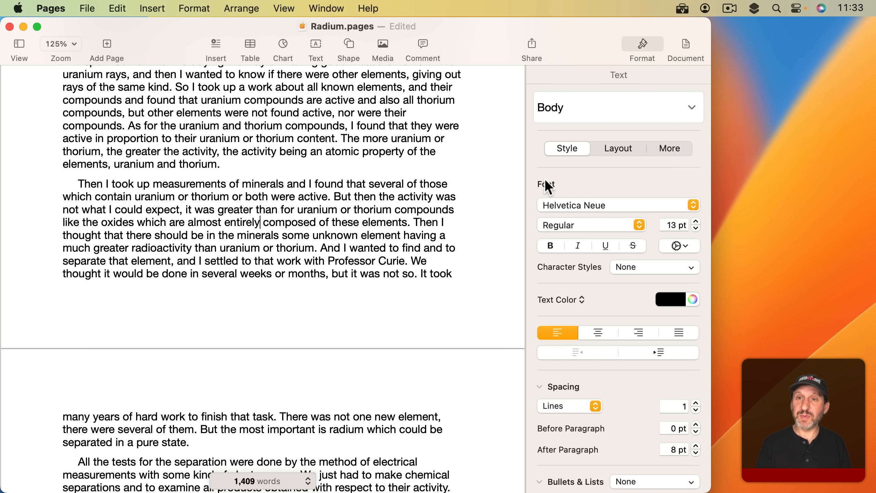
pyautogui.click(669, 148)
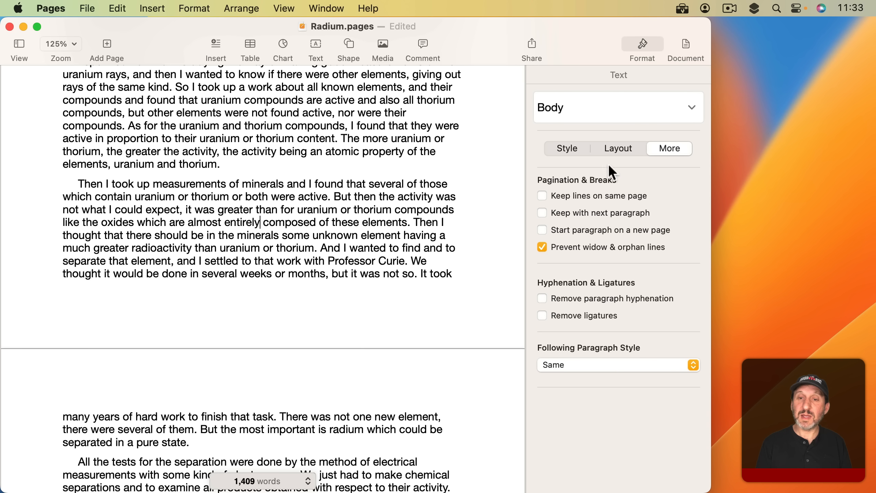
pyautogui.click(542, 195)
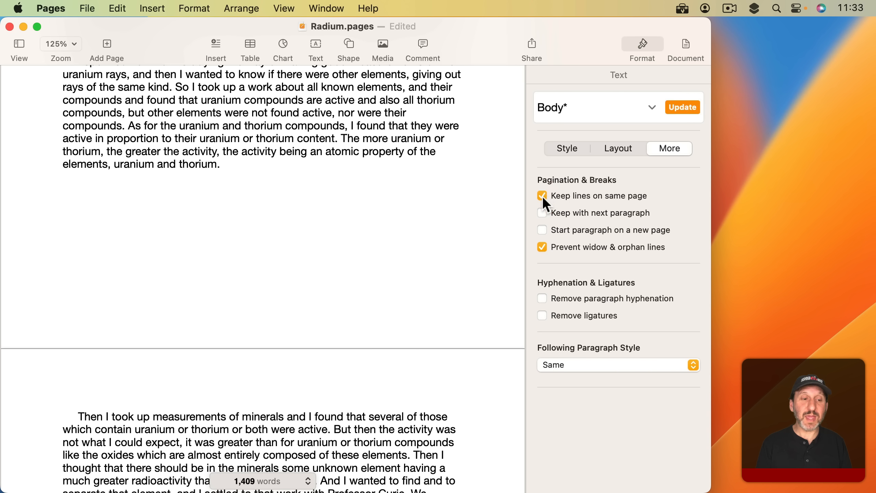
pyautogui.click(182, 440)
pyautogui.scroll(-5, 185, 345)
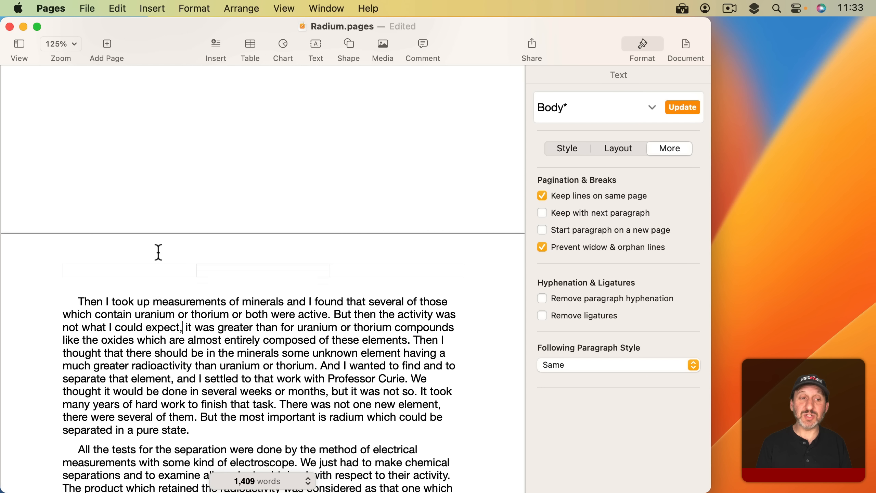
pyautogui.click(79, 299)
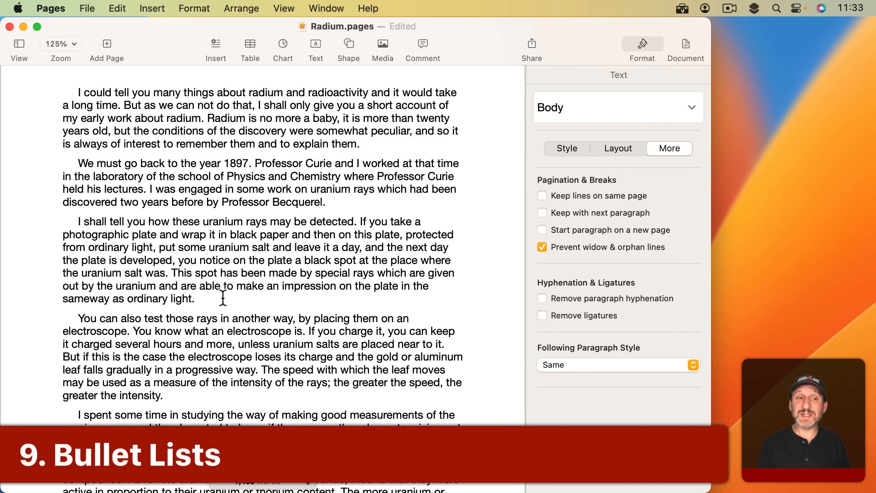
# - Add an empty paragraph after the one ending "sameway as ordinary light." and apply the Bullet list style to it
pyautogui.click(223, 297)
pyautogui.press('Return')
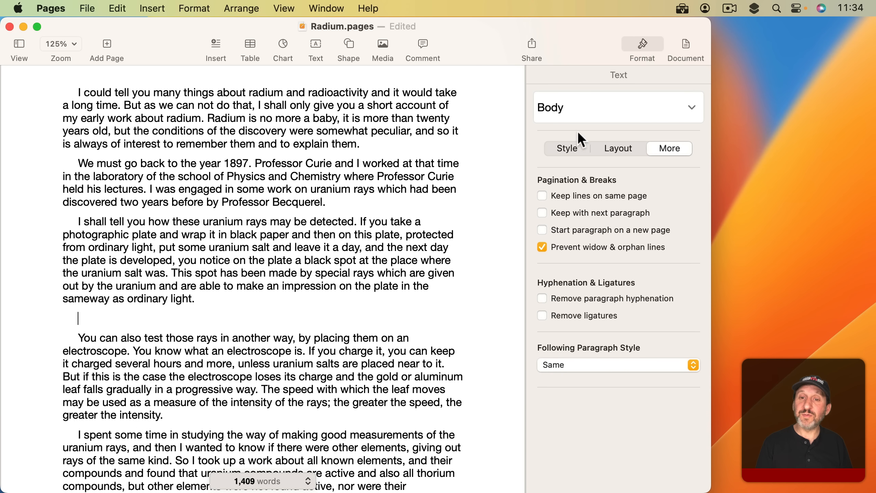
pyautogui.click(567, 149)
pyautogui.scroll(-3, 584, 290)
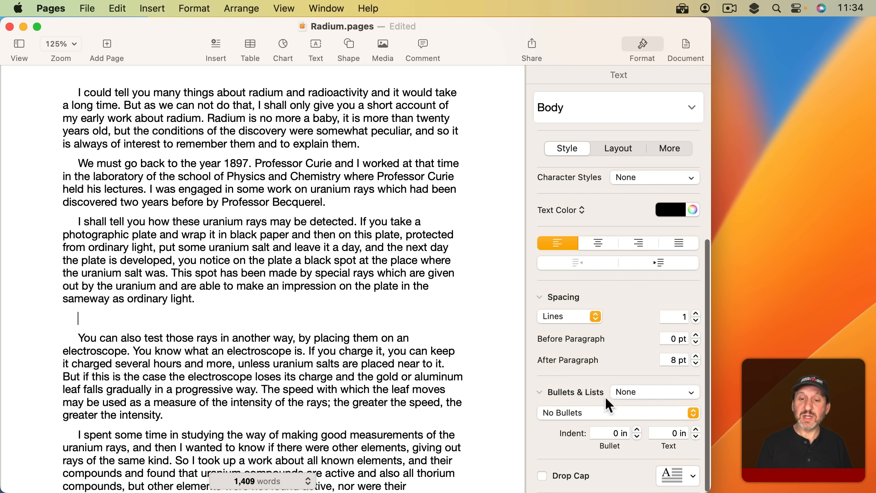
pyautogui.click(637, 391)
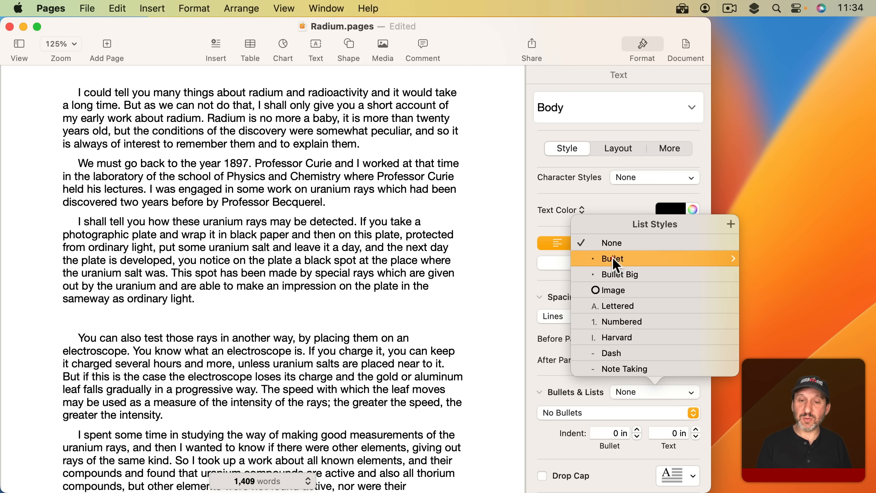
pyautogui.click(614, 259)
# - Enter three bullet items reading "One", "Two" and "Three"
pyautogui.write('One')
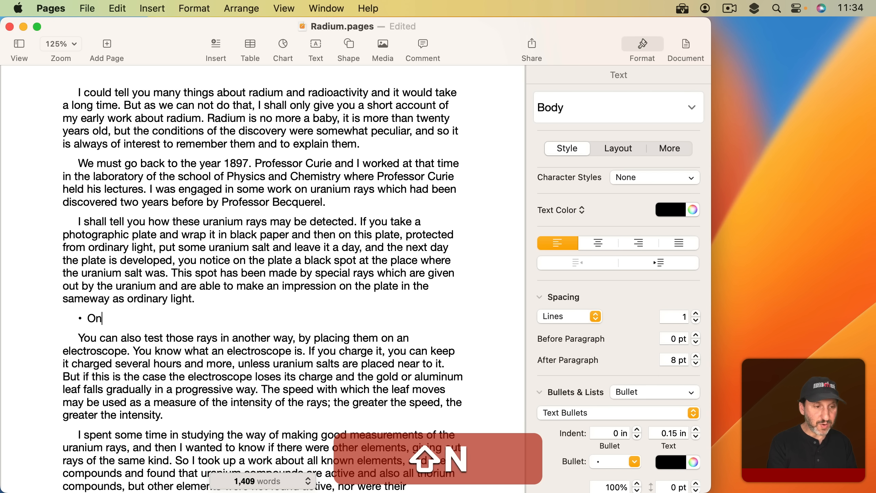
pyautogui.press('Return')
pyautogui.write('Two')
pyautogui.press('Return')
pyautogui.write('Three')
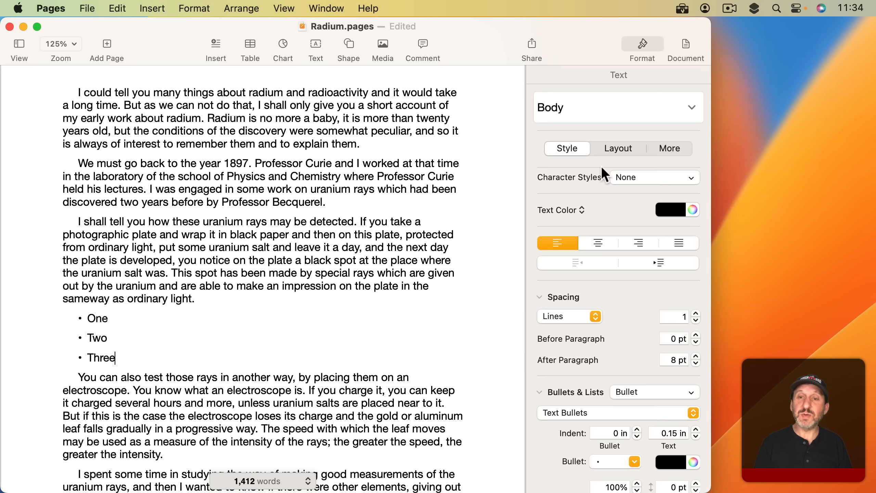
# - Set the first-line indent of the three bullet items to 0 in
pyautogui.click(617, 148)
pyautogui.press('cmd+z')
pyautogui.moveTo(116, 358); pyautogui.dragTo(88, 318)
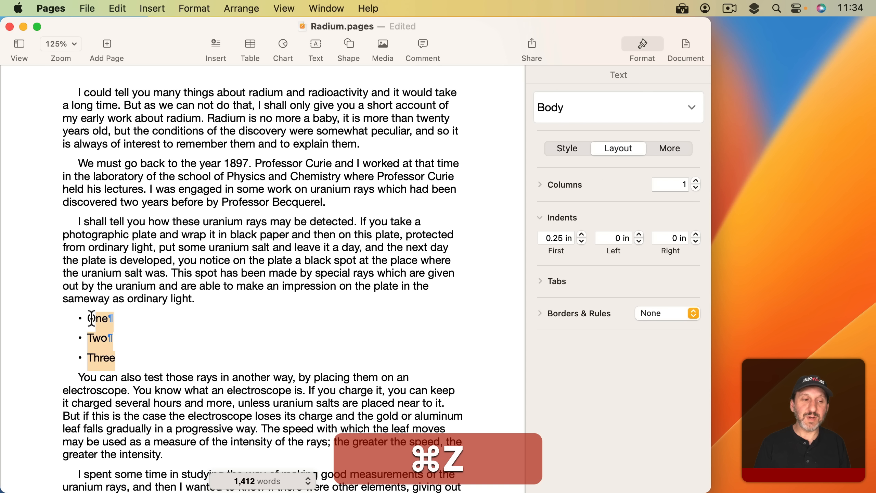
pyautogui.click(581, 241)
pyautogui.click(127, 335)
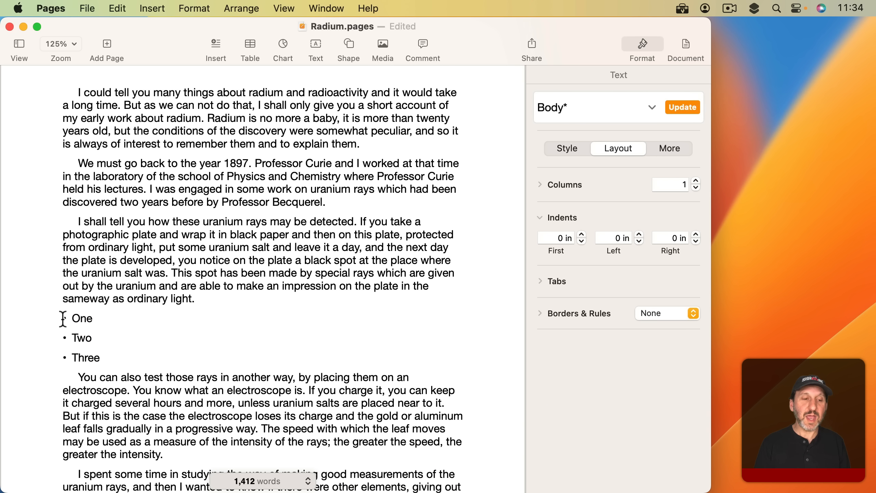
pyautogui.moveTo(62, 318); pyautogui.dragTo(123, 357)
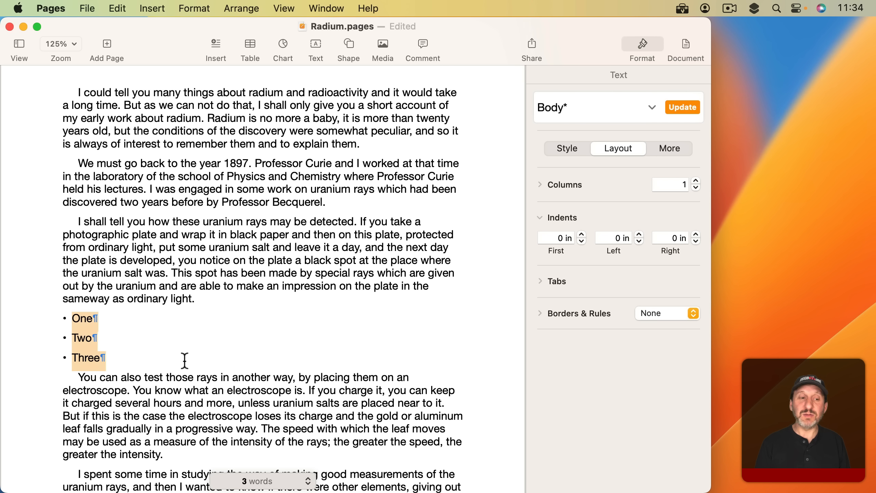
pyautogui.click(94, 321)
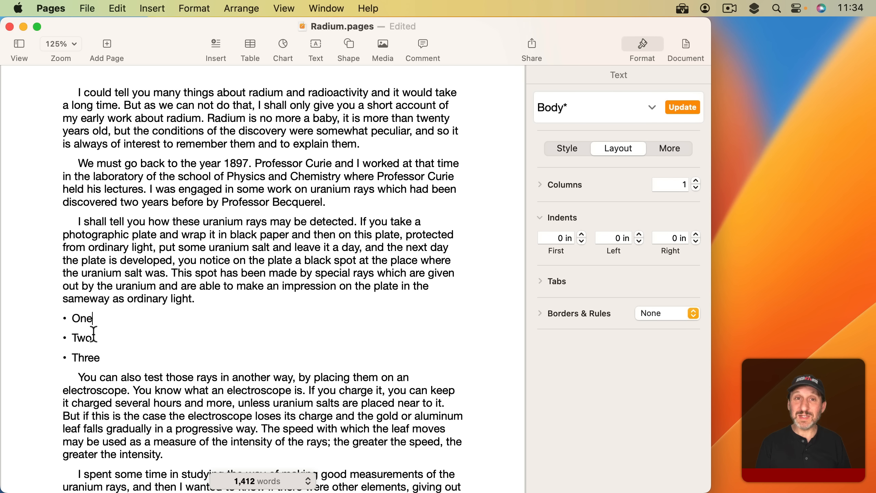